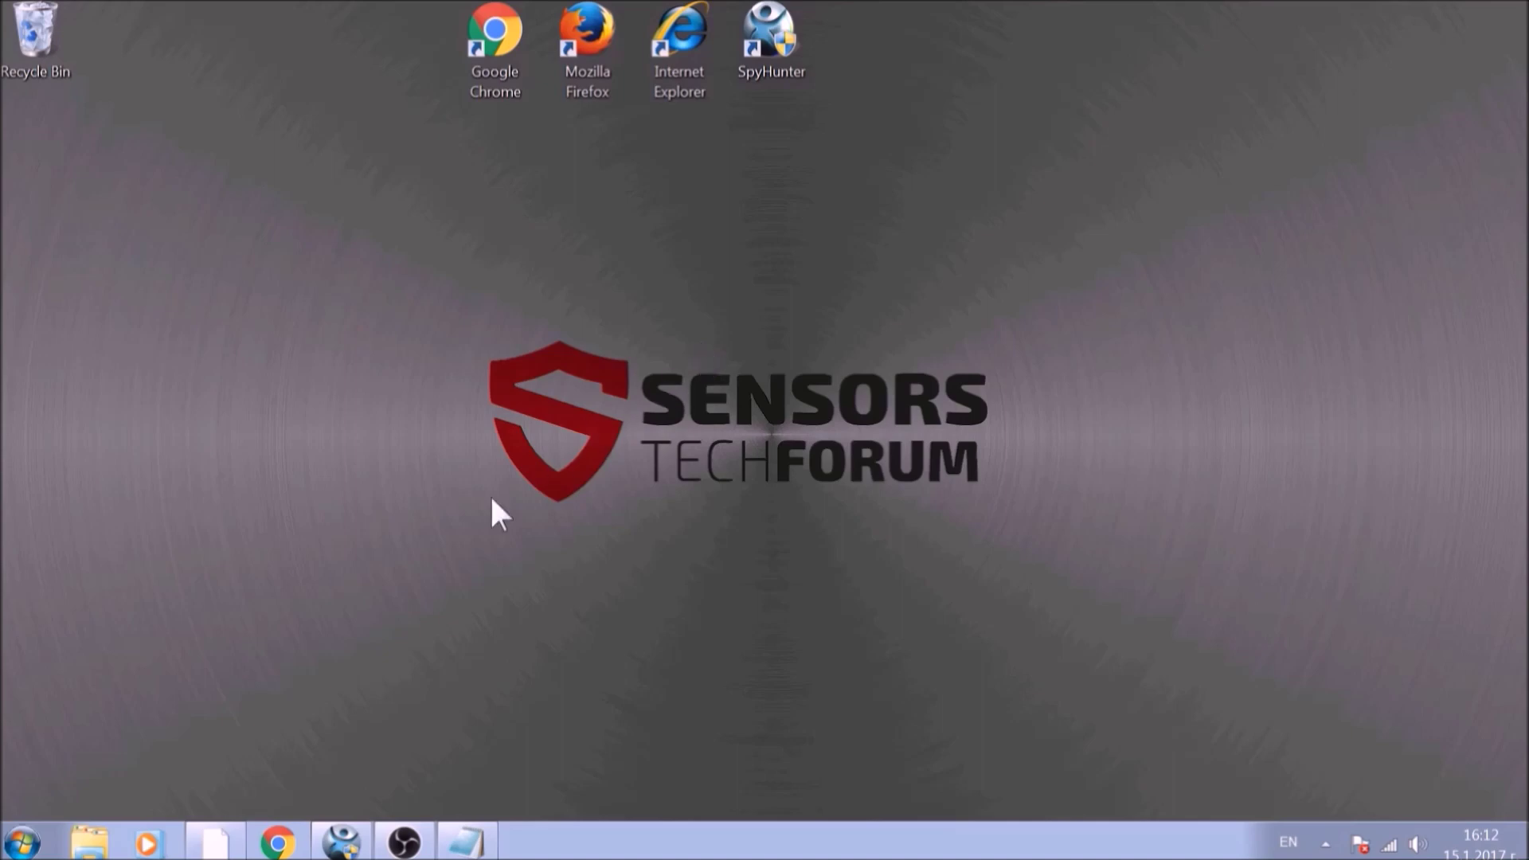
Run APPWIZ.CPL to bring up the list of installed programs.
key(super+r)
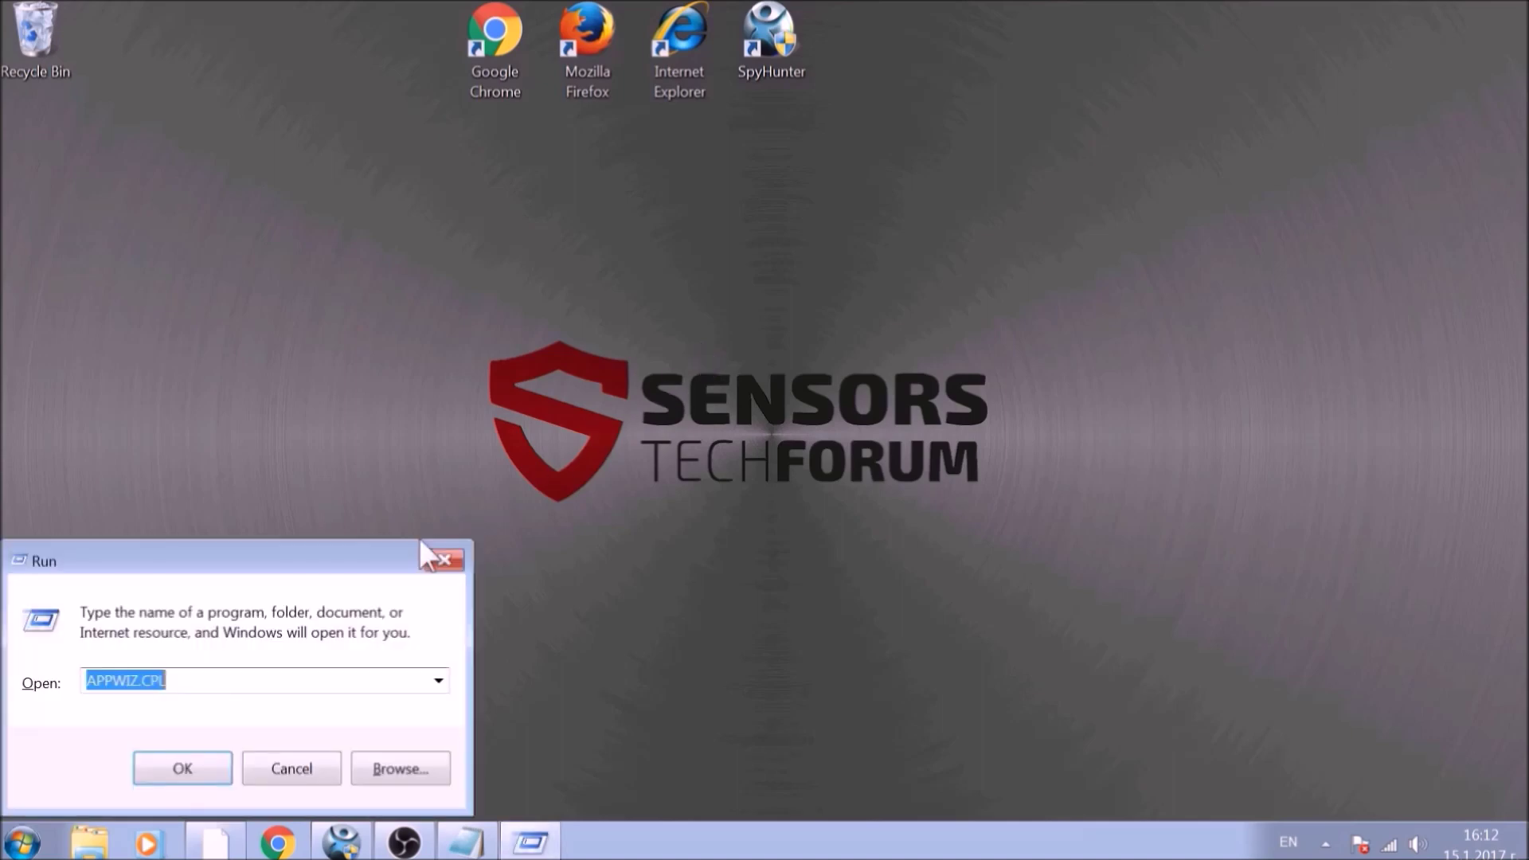
drag(323, 562, 768, 312)
text(APPW)
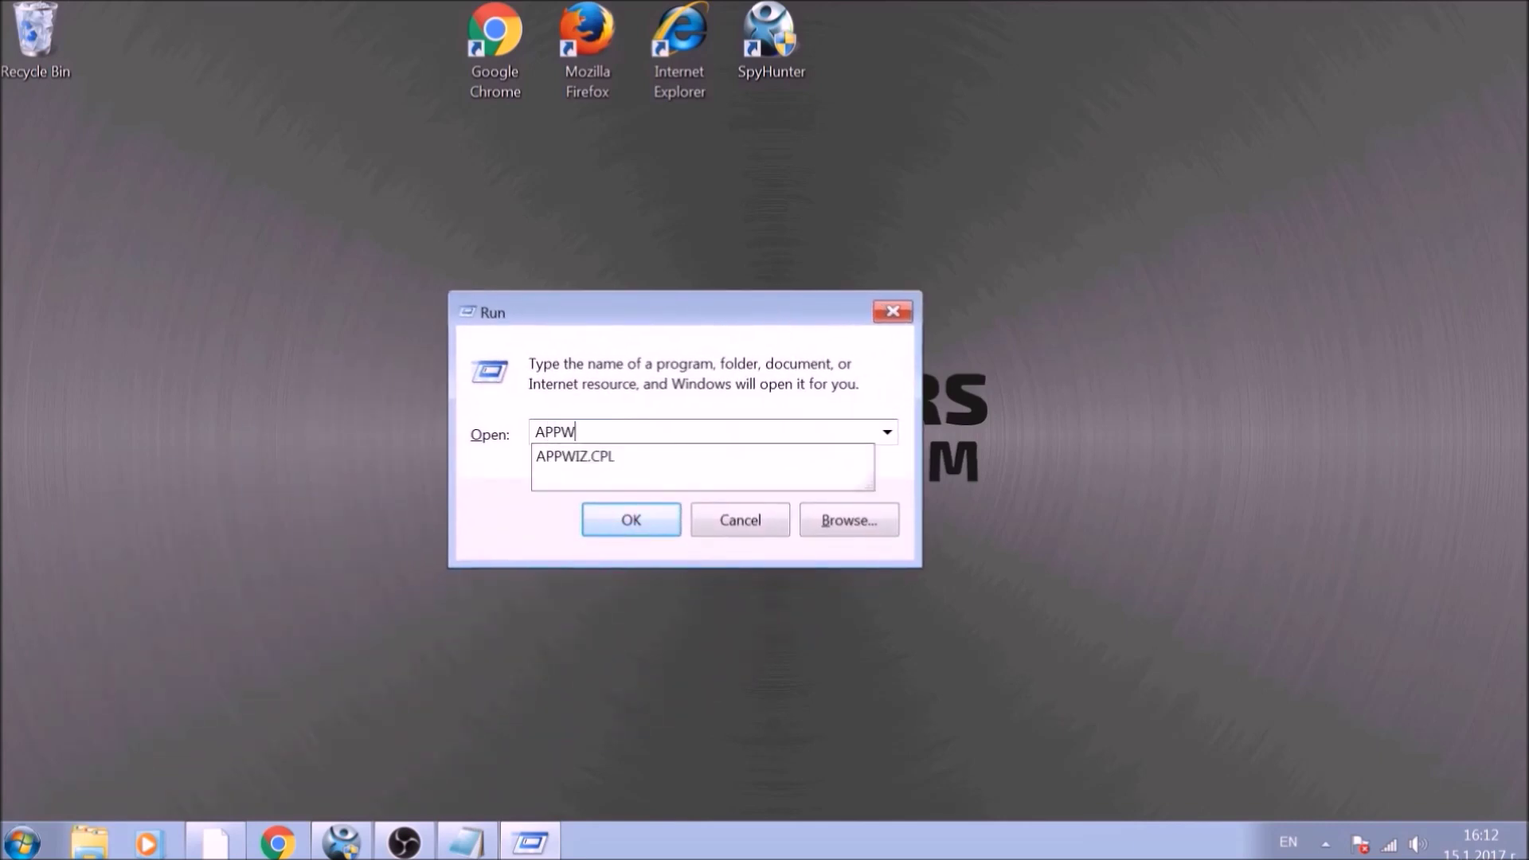
text(IZ.CPL)
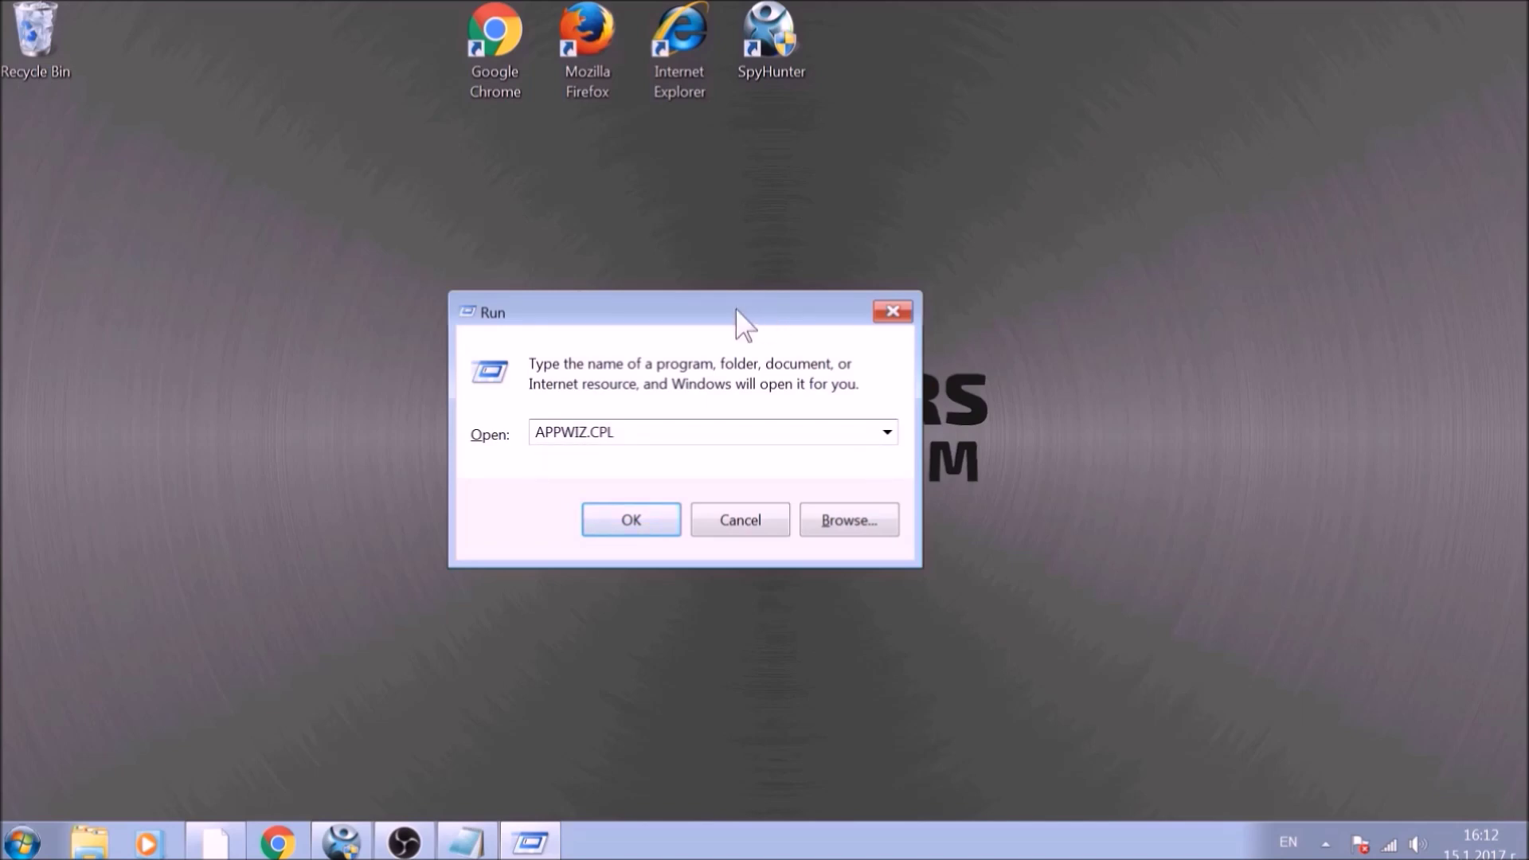
click(629, 522)
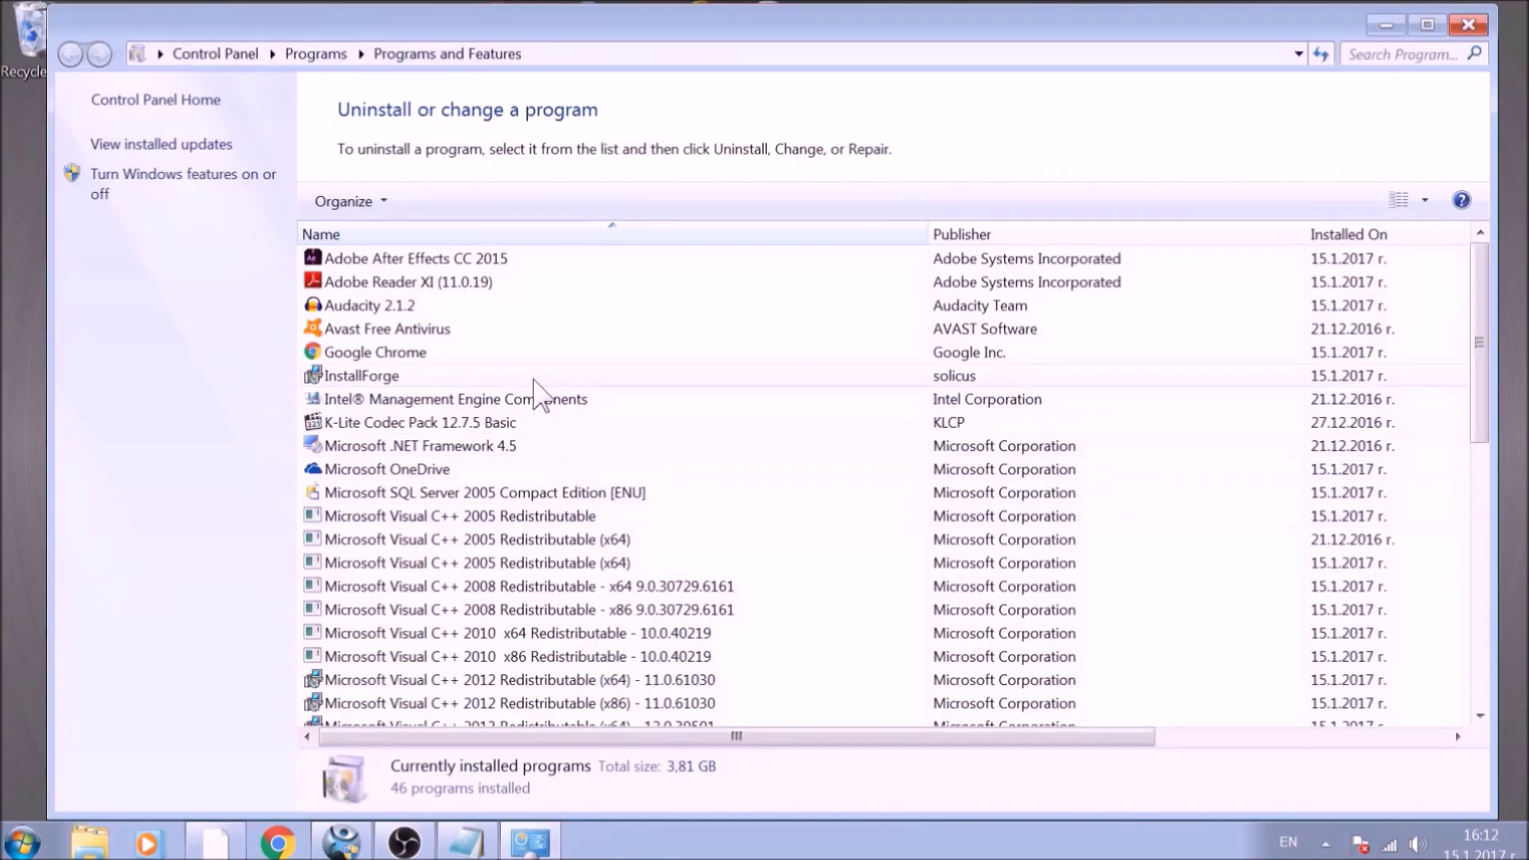
Uninstall SUSPICIOUS PROGRAM, acknowledge the removal notice, and close Programs and Features.
scroll(535, 340, down, 9)
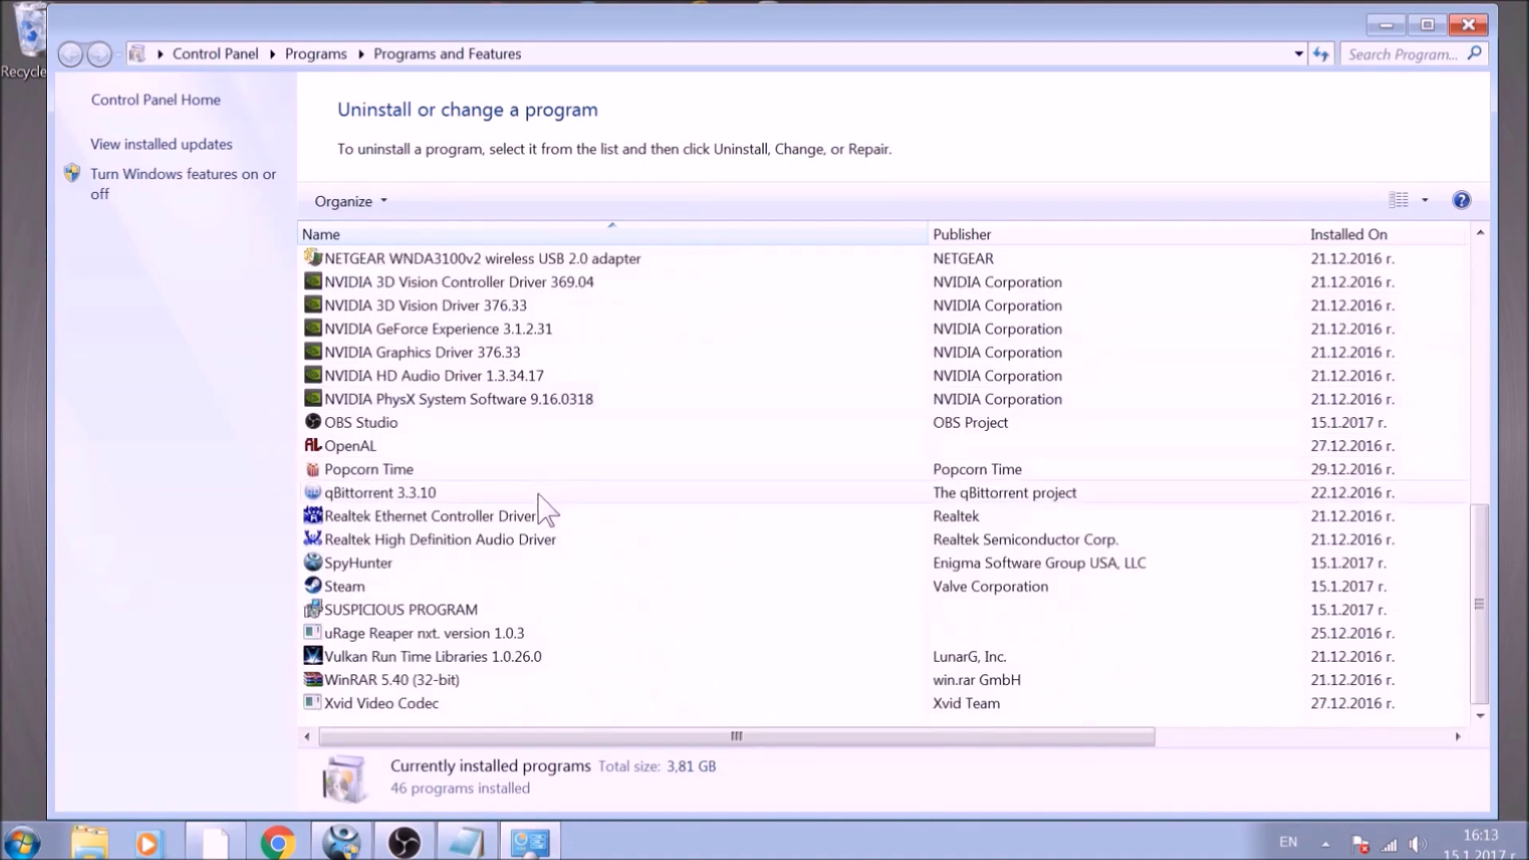
click(516, 613)
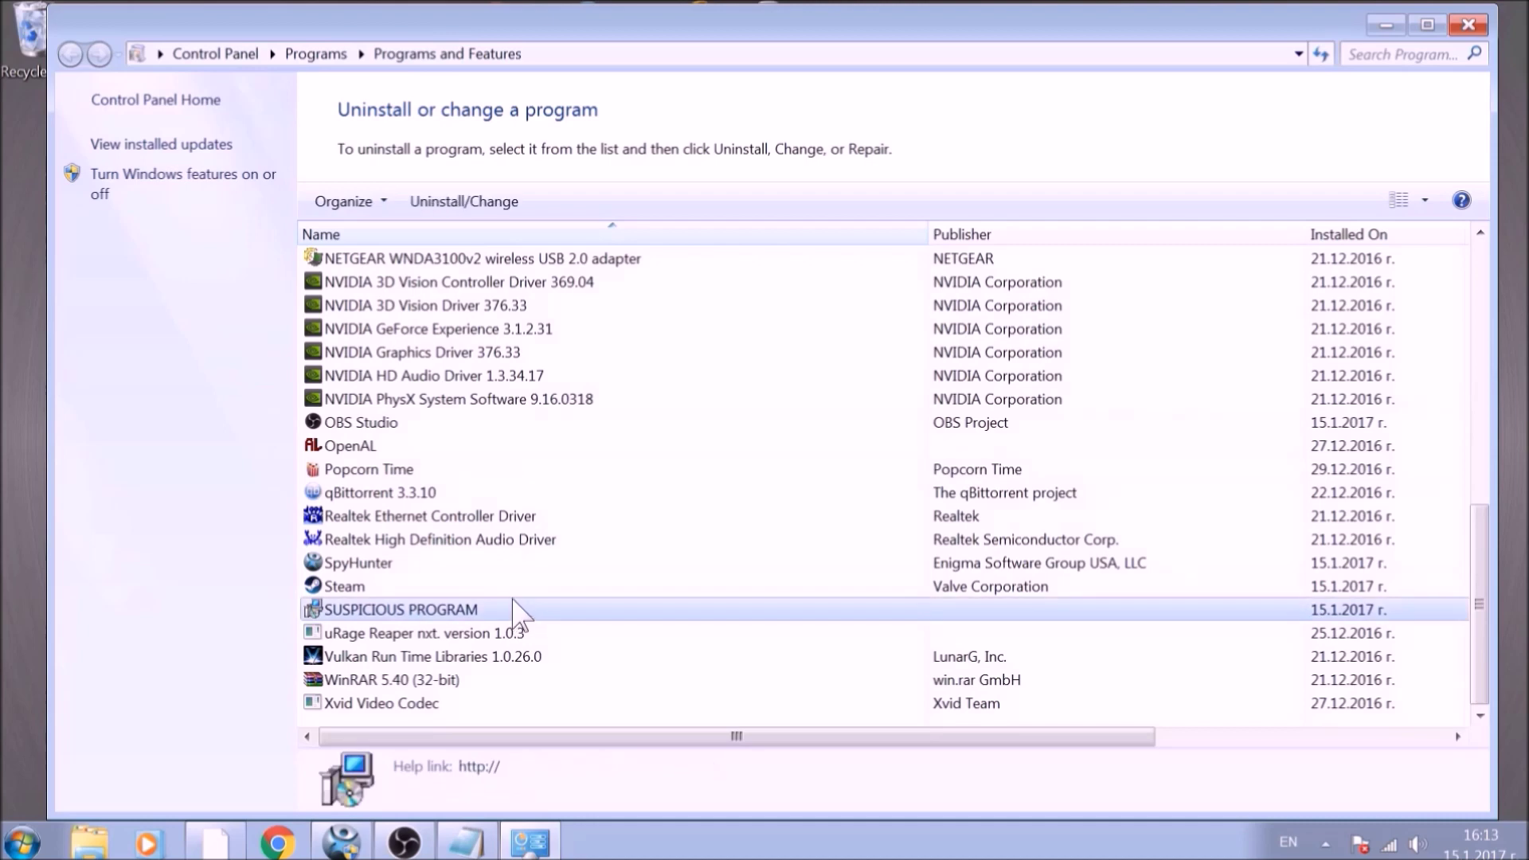
click(476, 202)
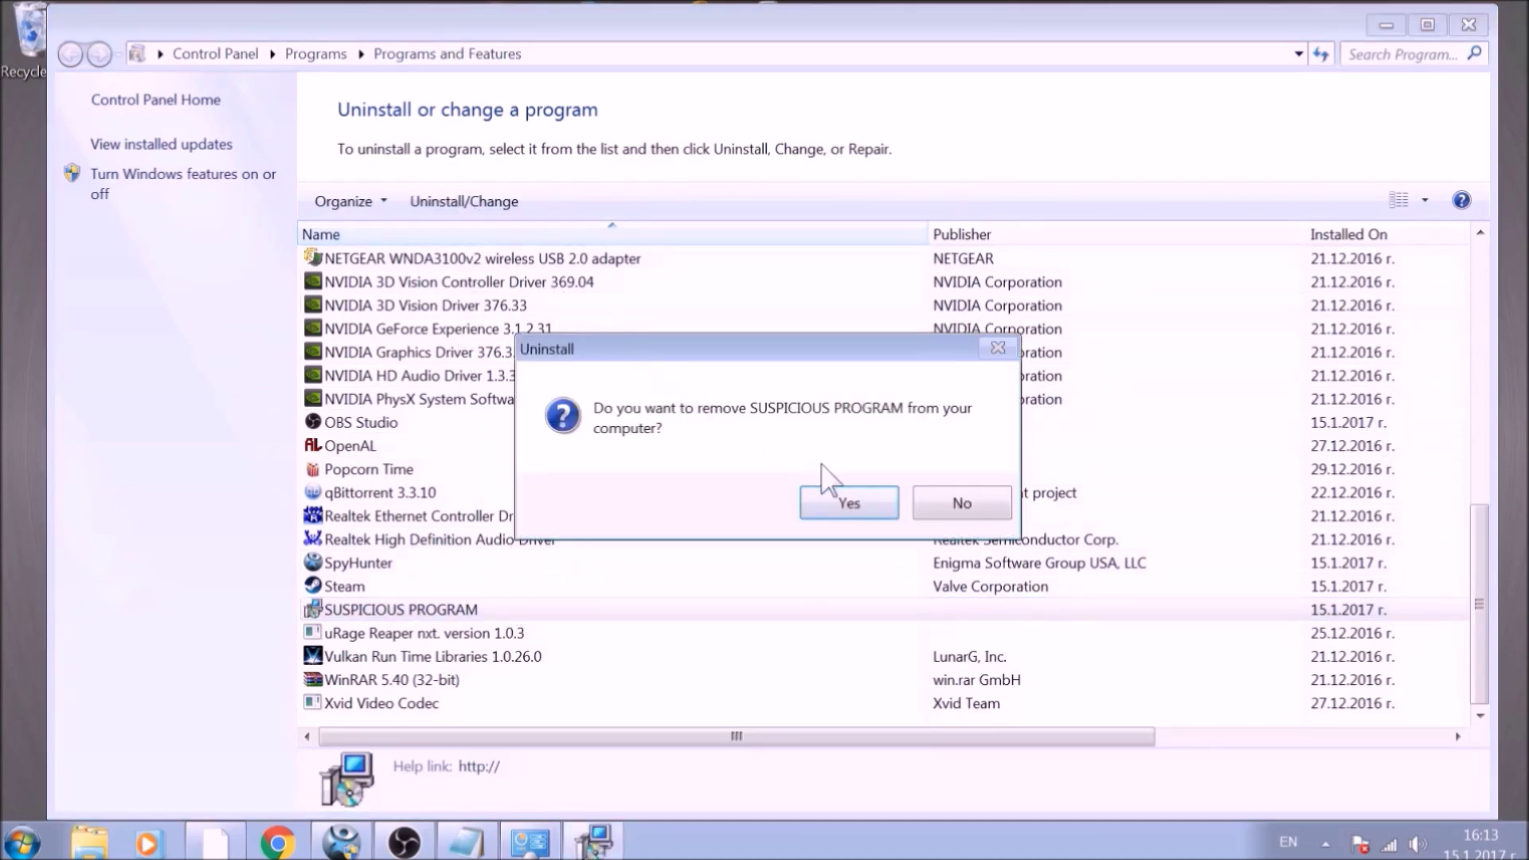
click(848, 503)
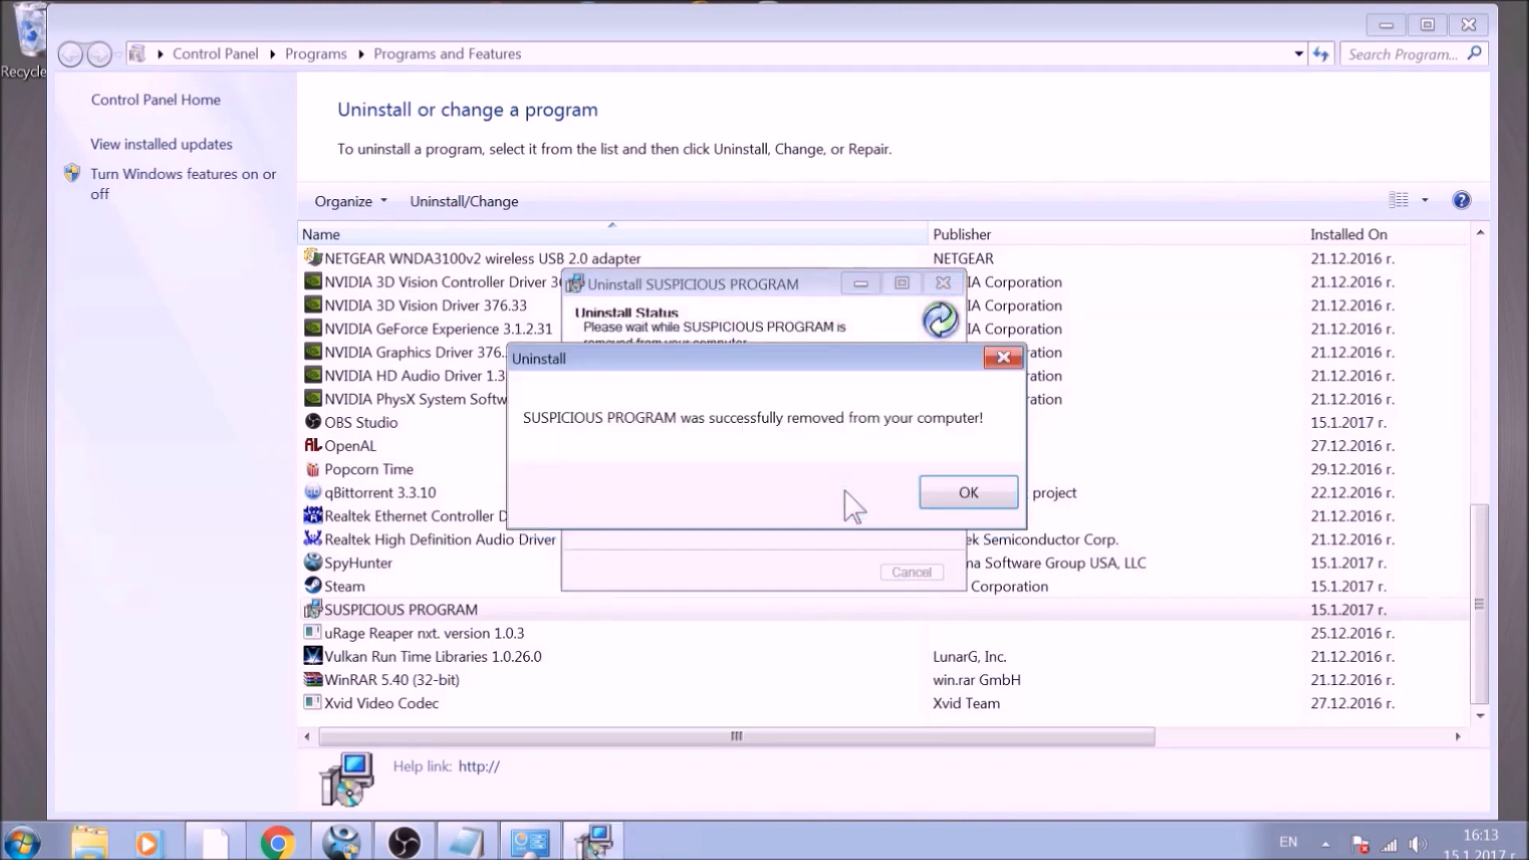
click(951, 490)
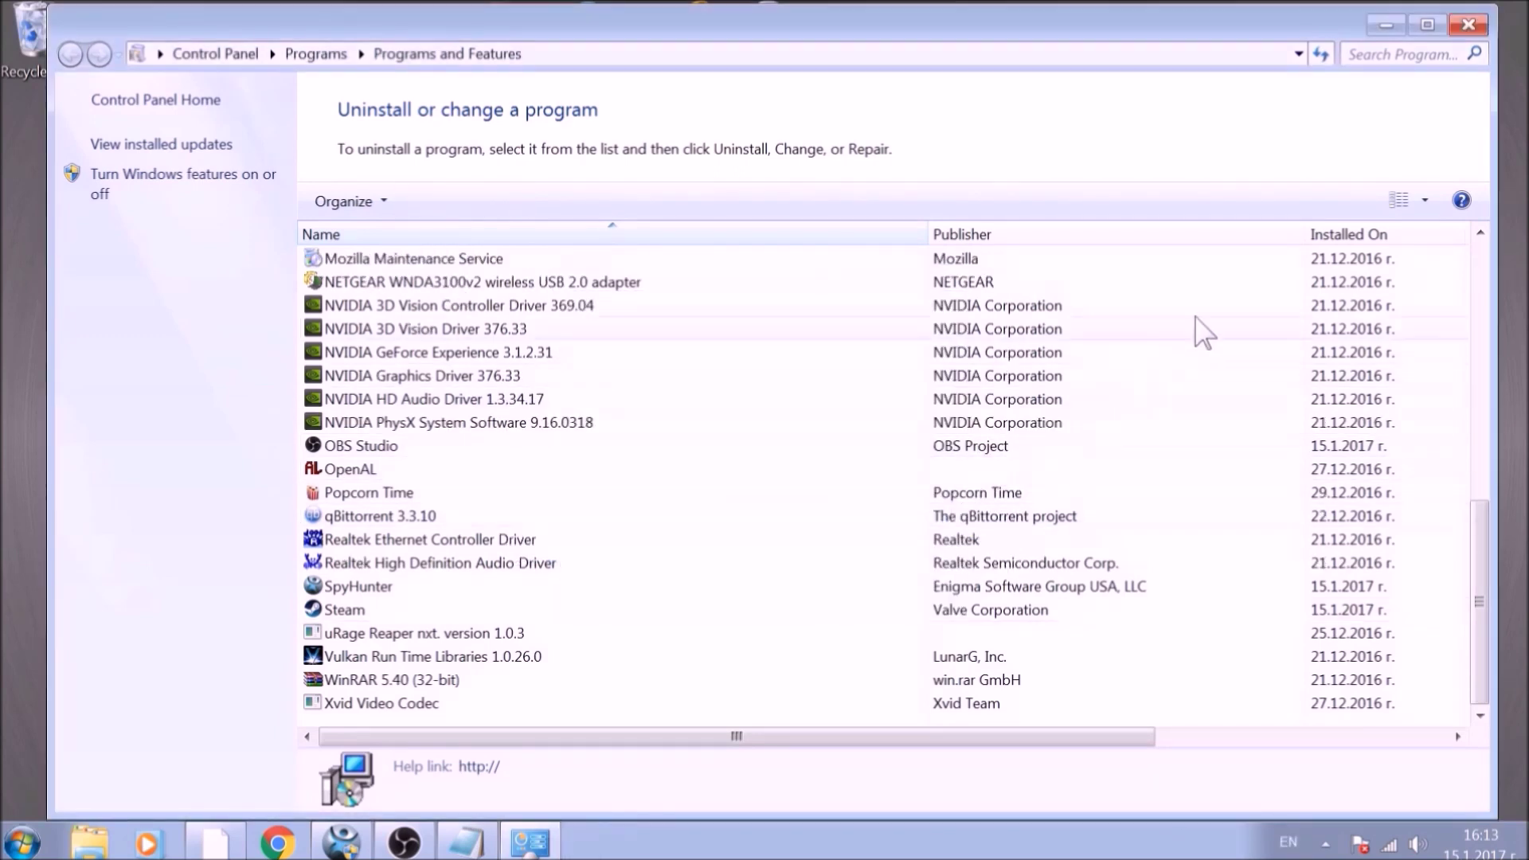
click(1484, 29)
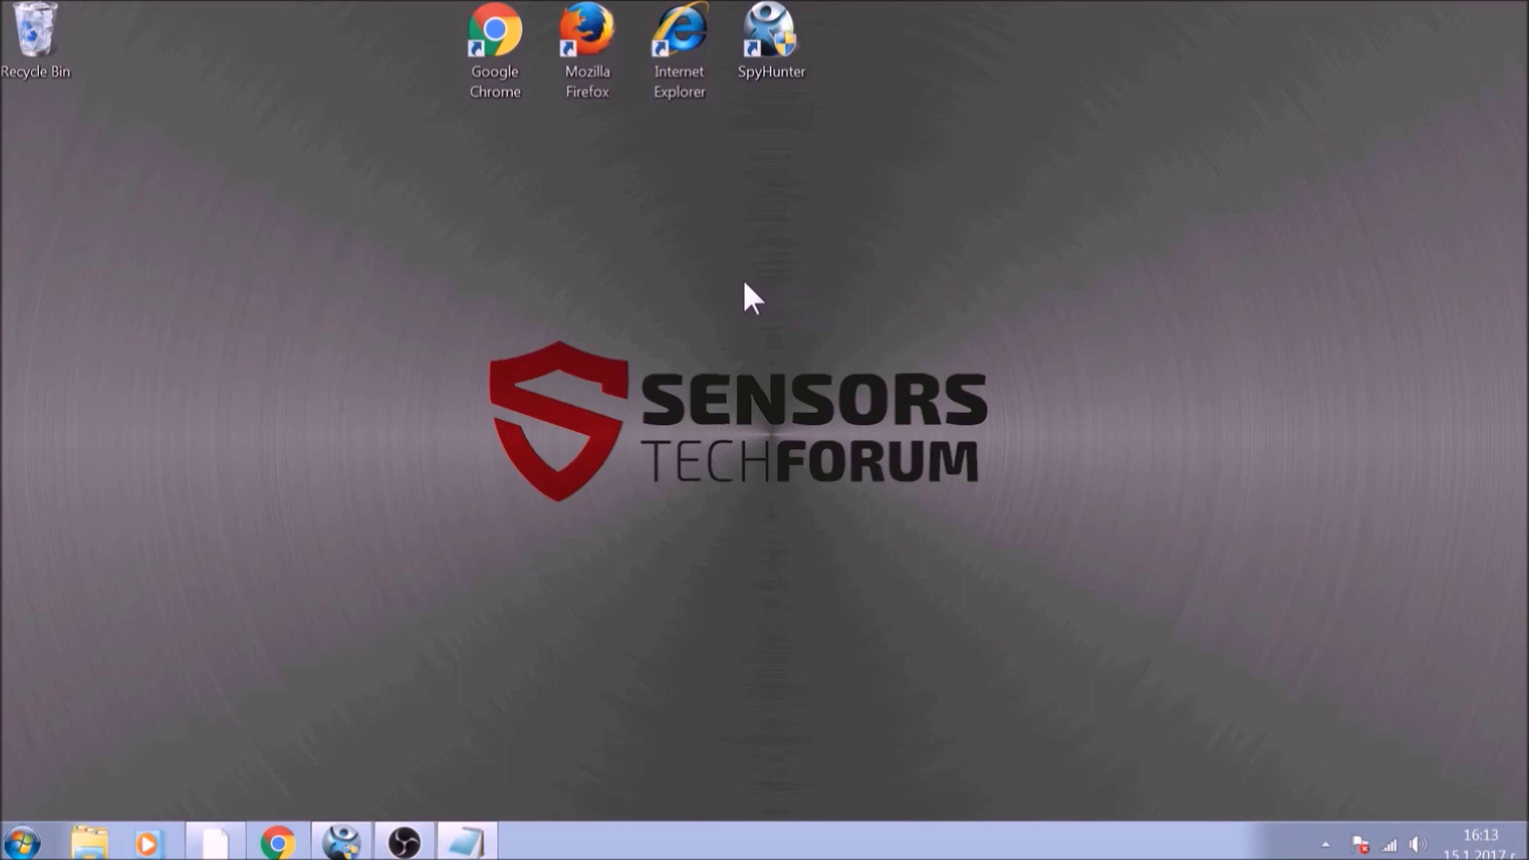
Launch Chrome and load chrome://net-internals/#dns.
double_click(514, 51)
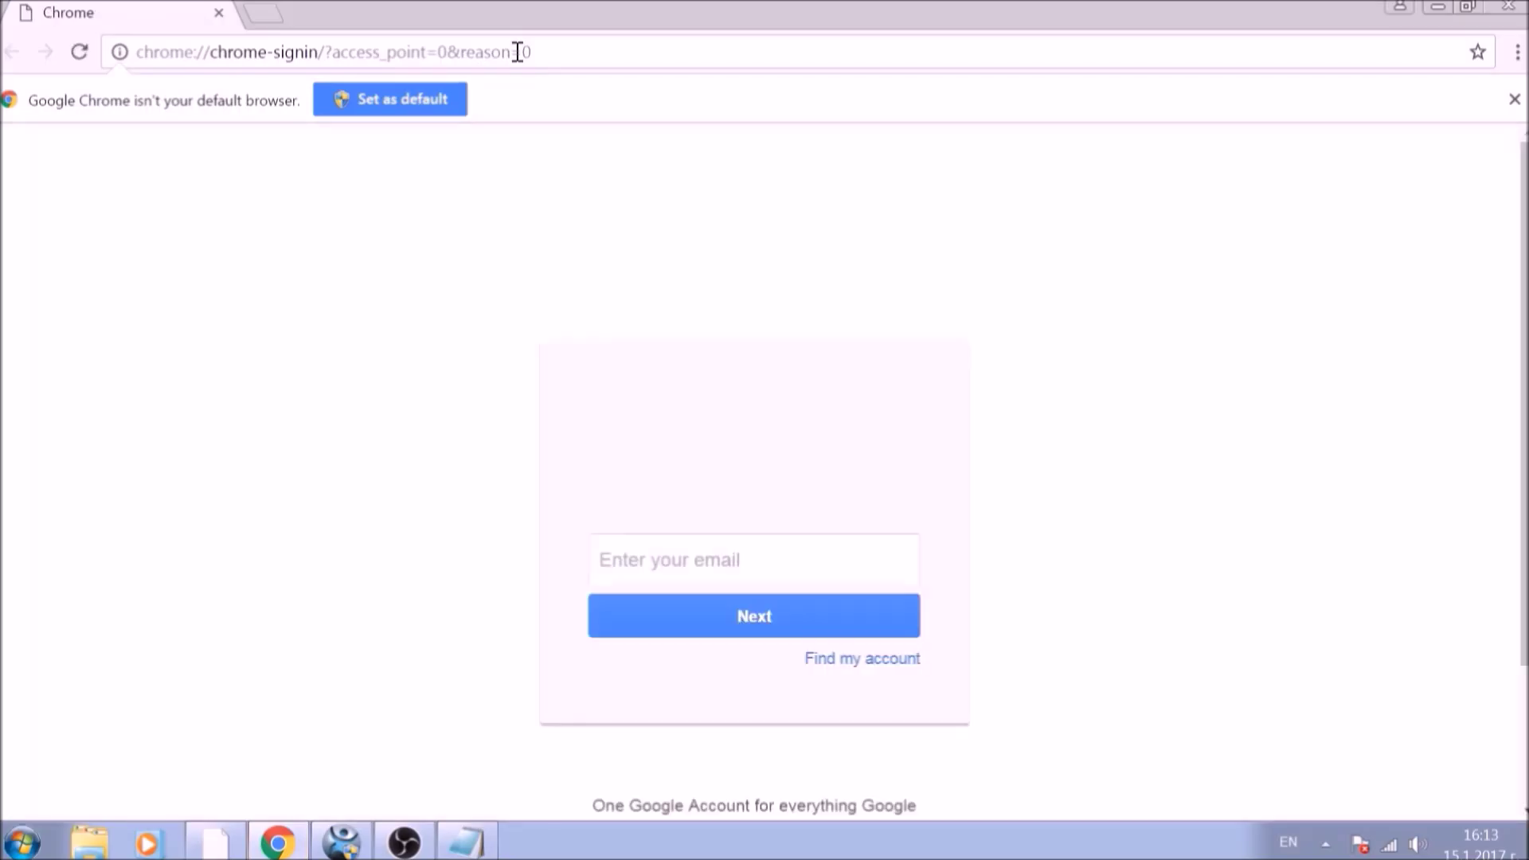
click(540, 50)
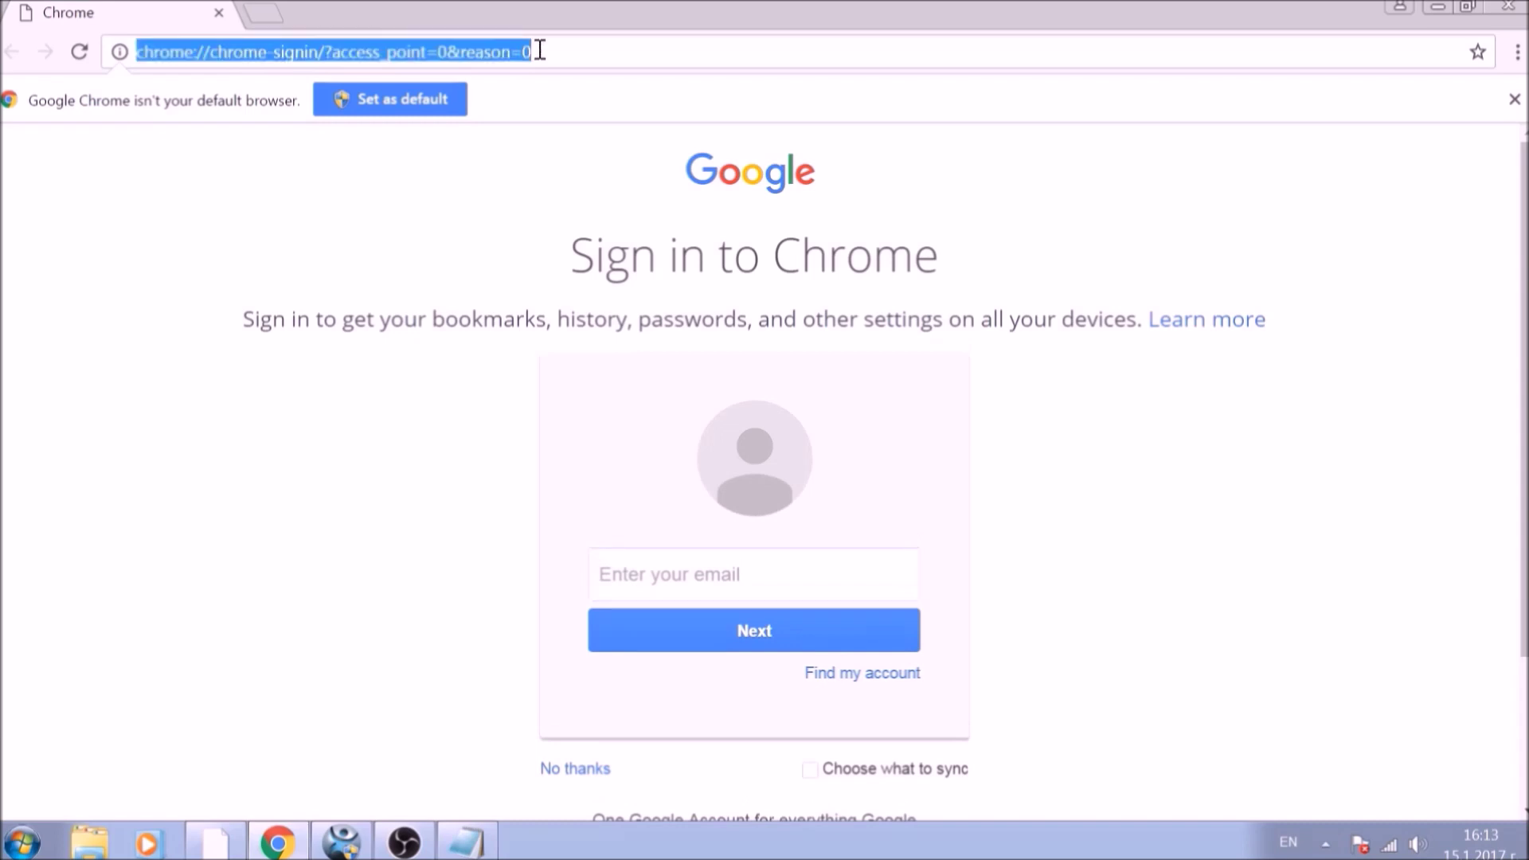
text(CHRO)
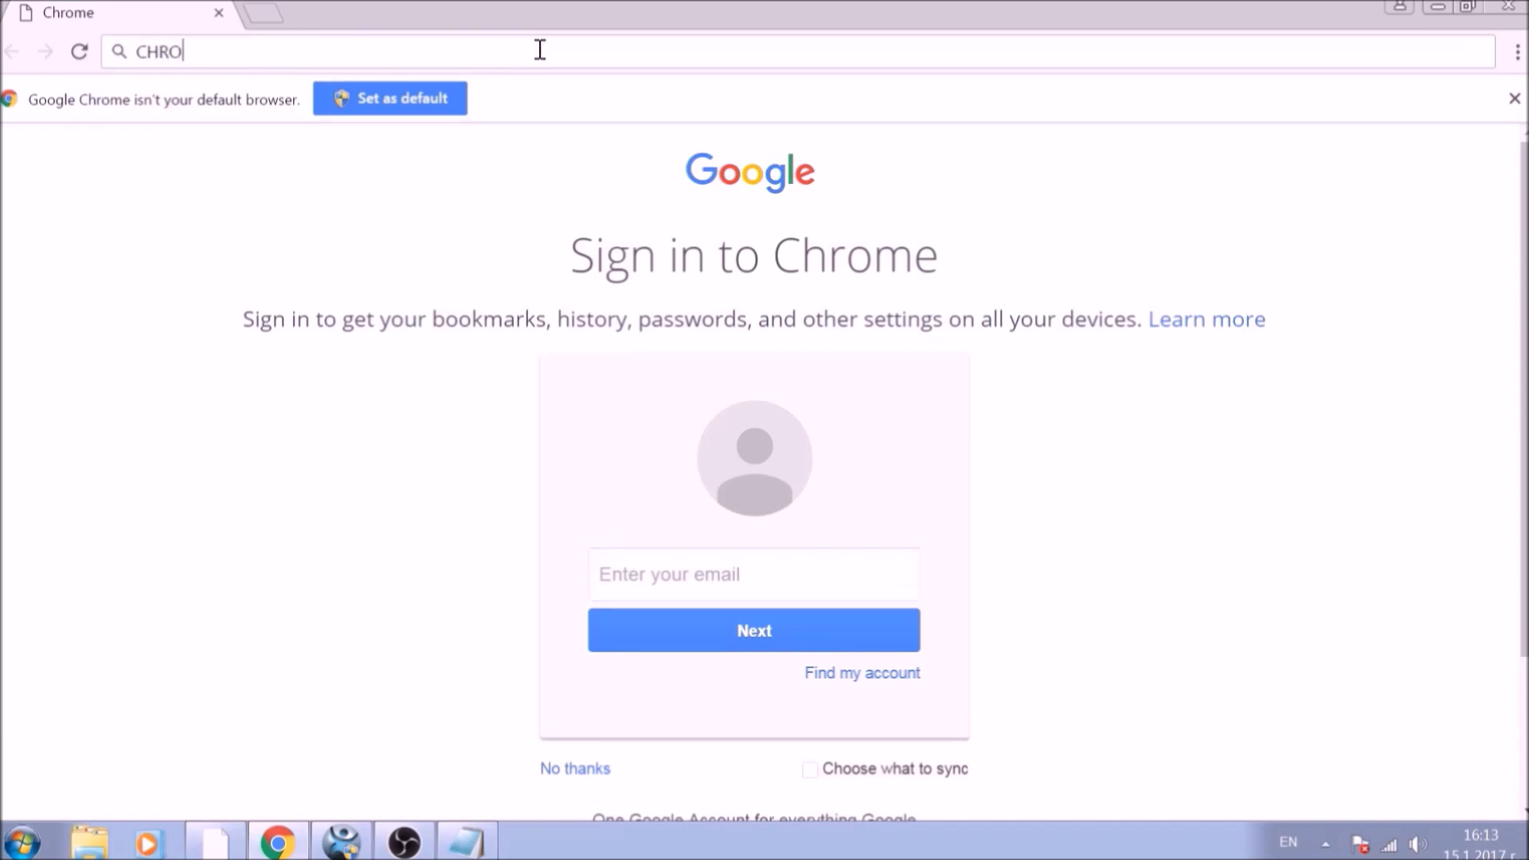
text(ME://NET)
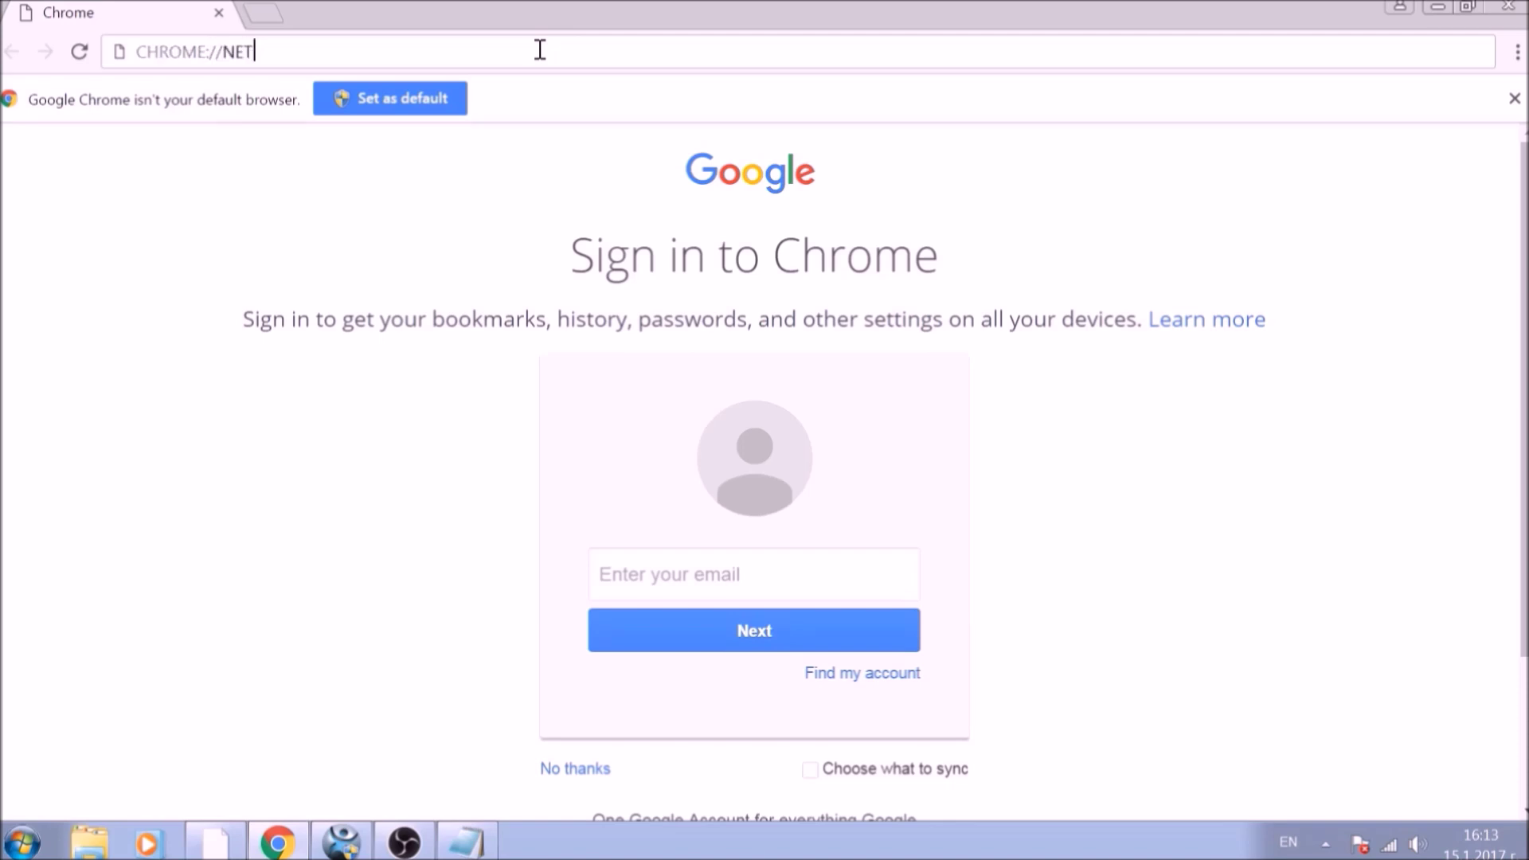
text(-INTER)
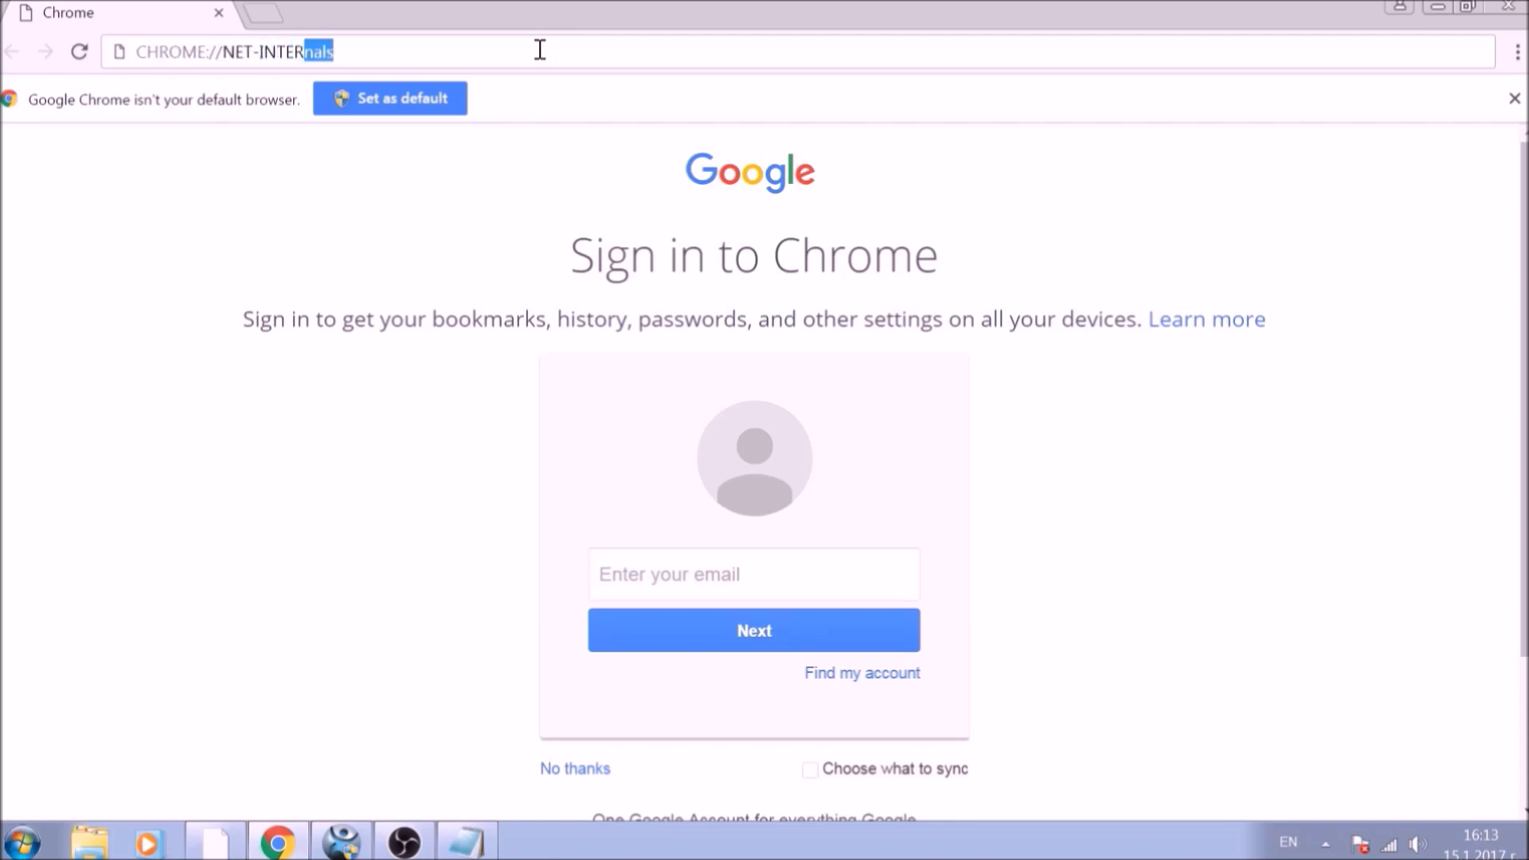
text(NALS/#DNS)
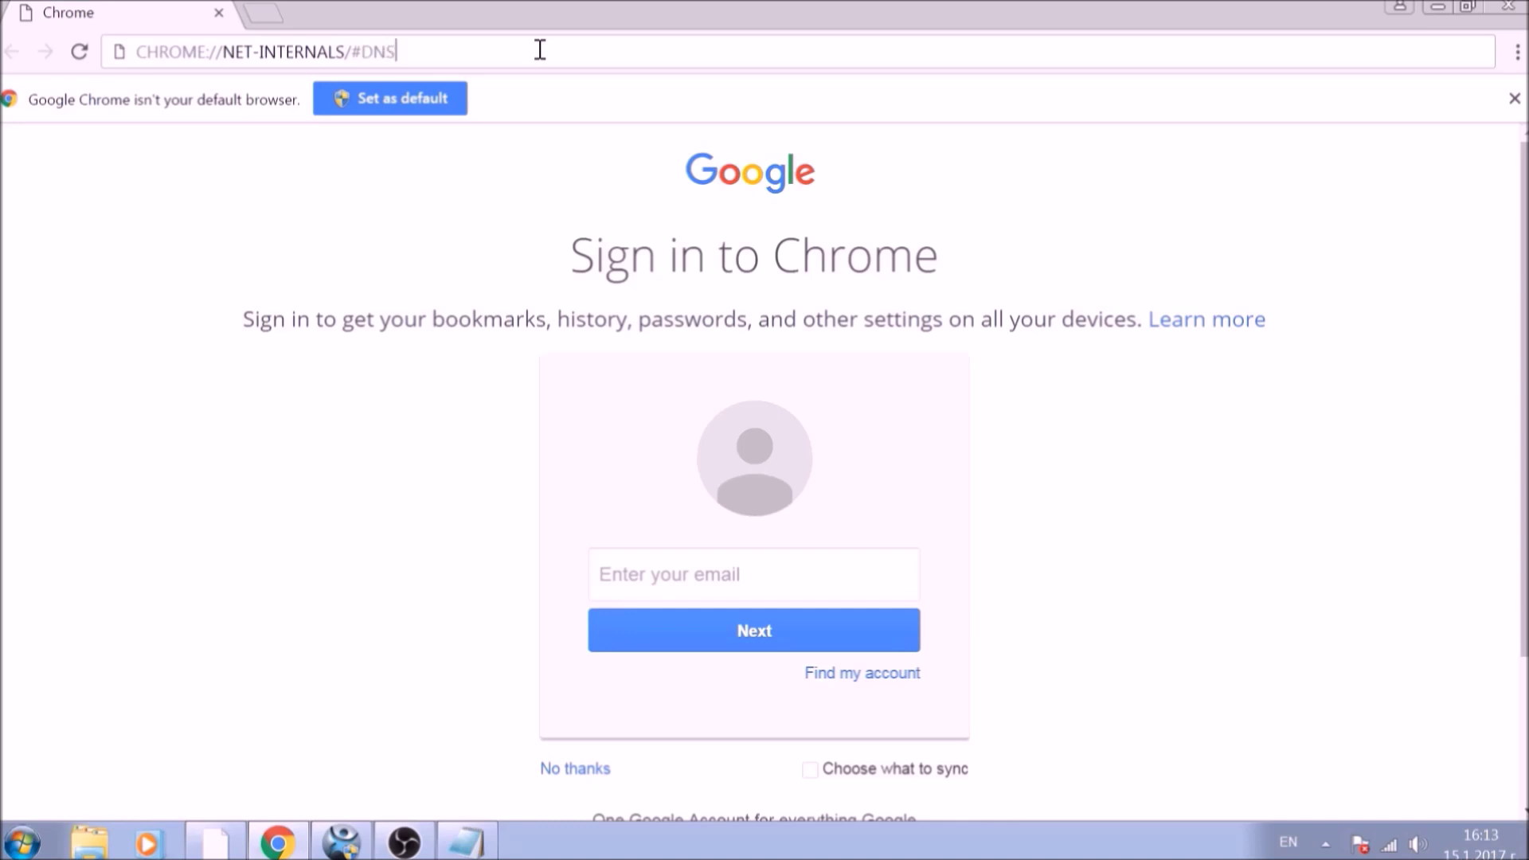
key(Return)
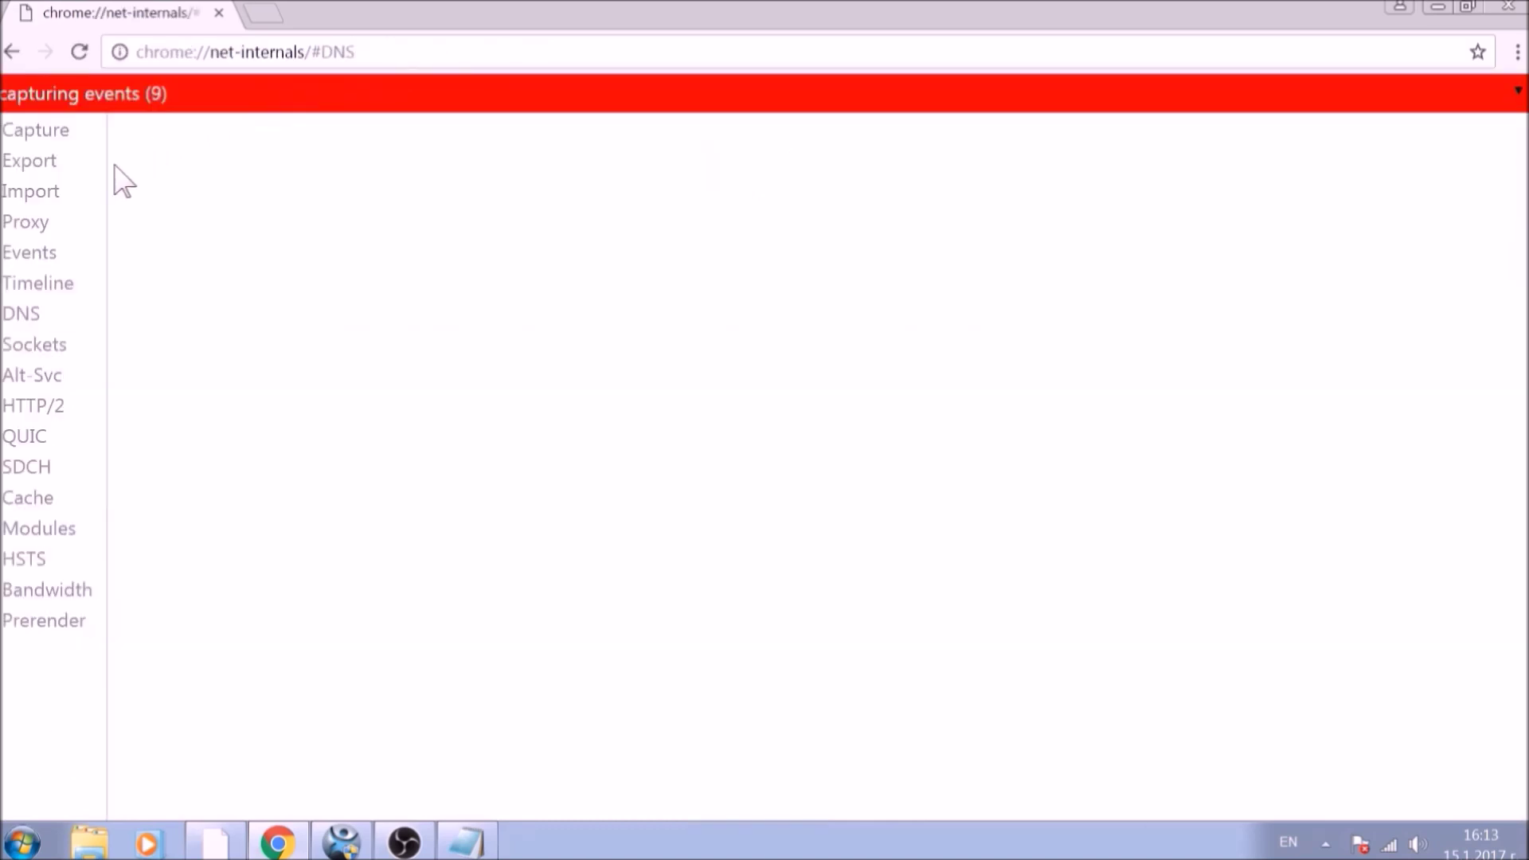
Clear the DNS host cache to zero entries, then view the HTTP cache statistics.
click(28, 322)
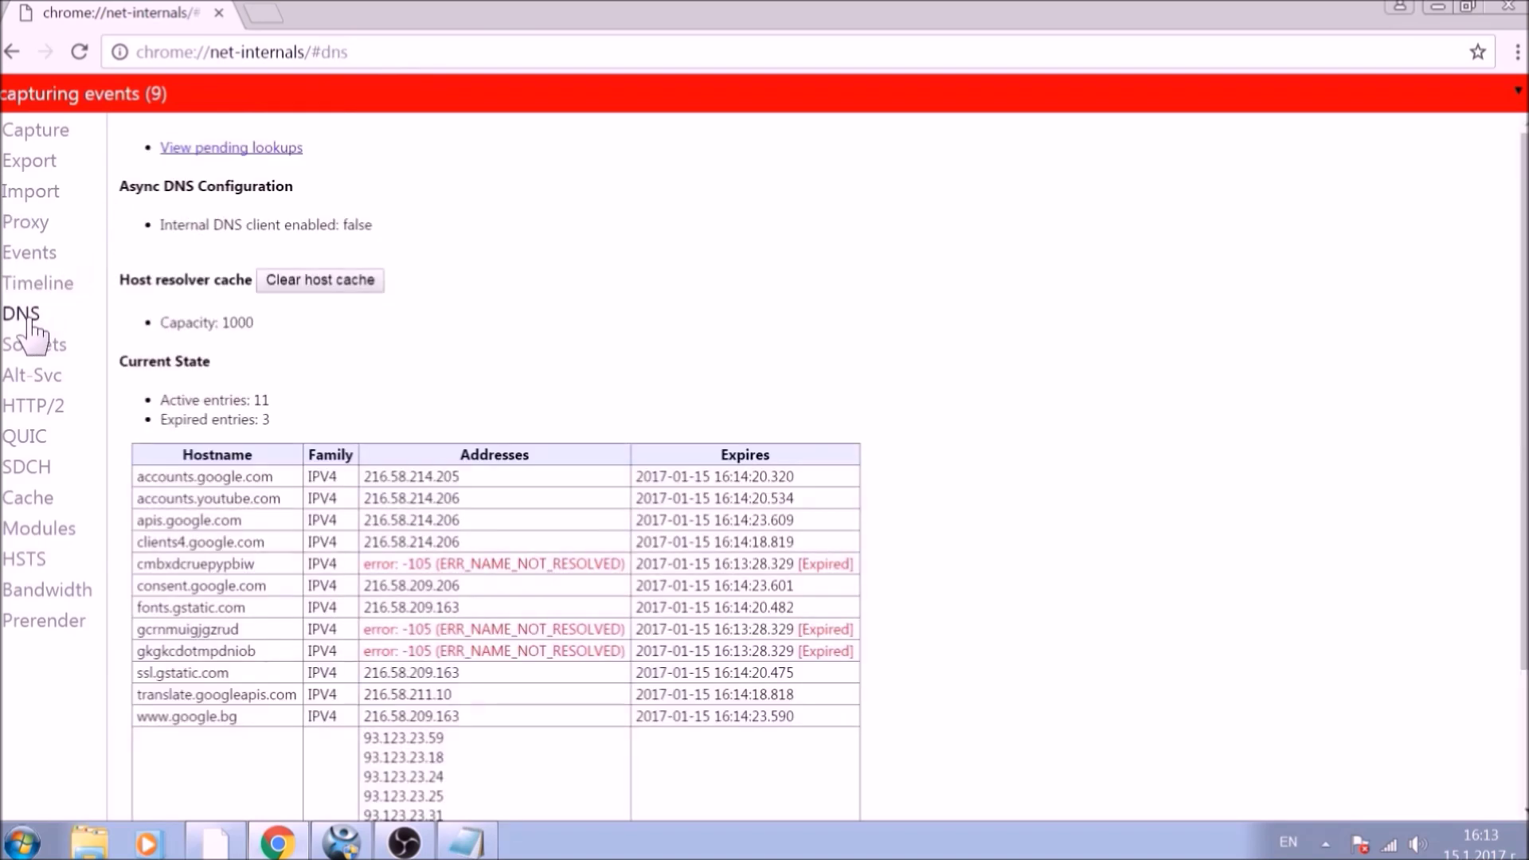
click(318, 287)
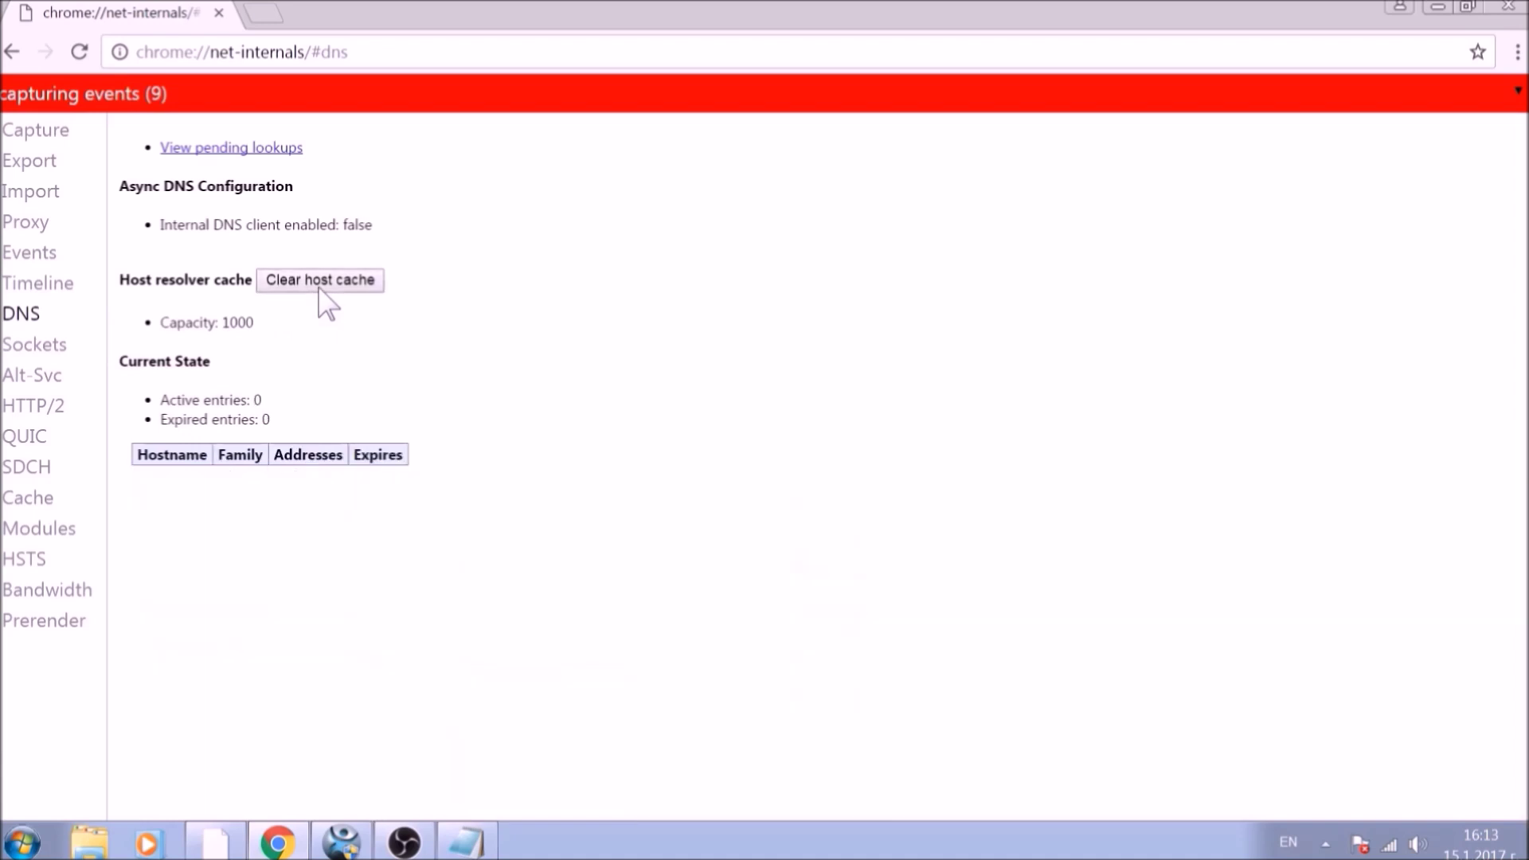
click(64, 500)
scroll(164, 462, down, 6)
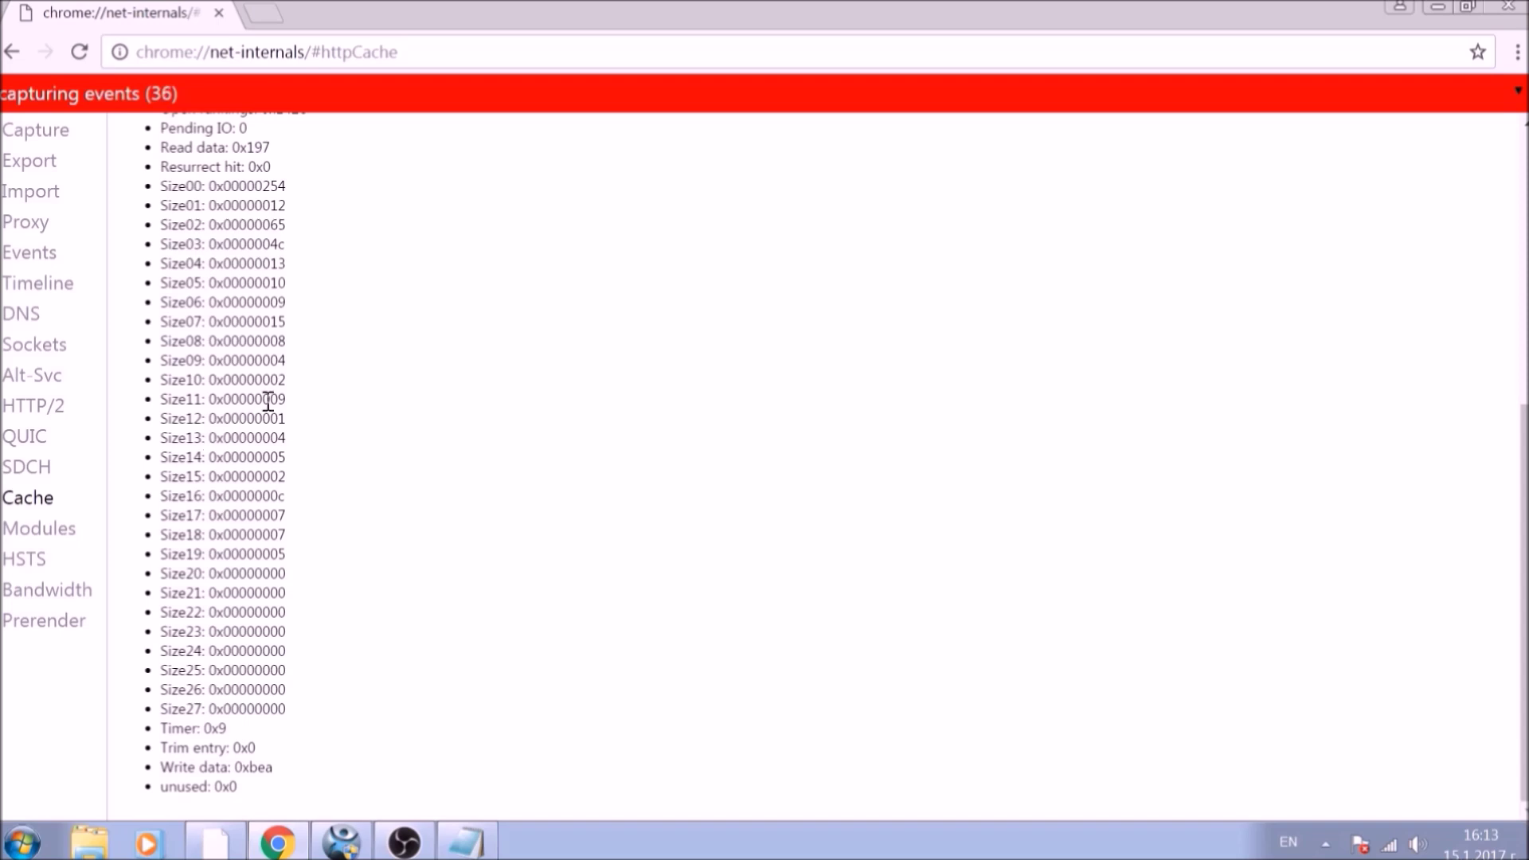
Go to chrome://settings/clearBrowserData, correcting a typo in the address.
click(395, 52)
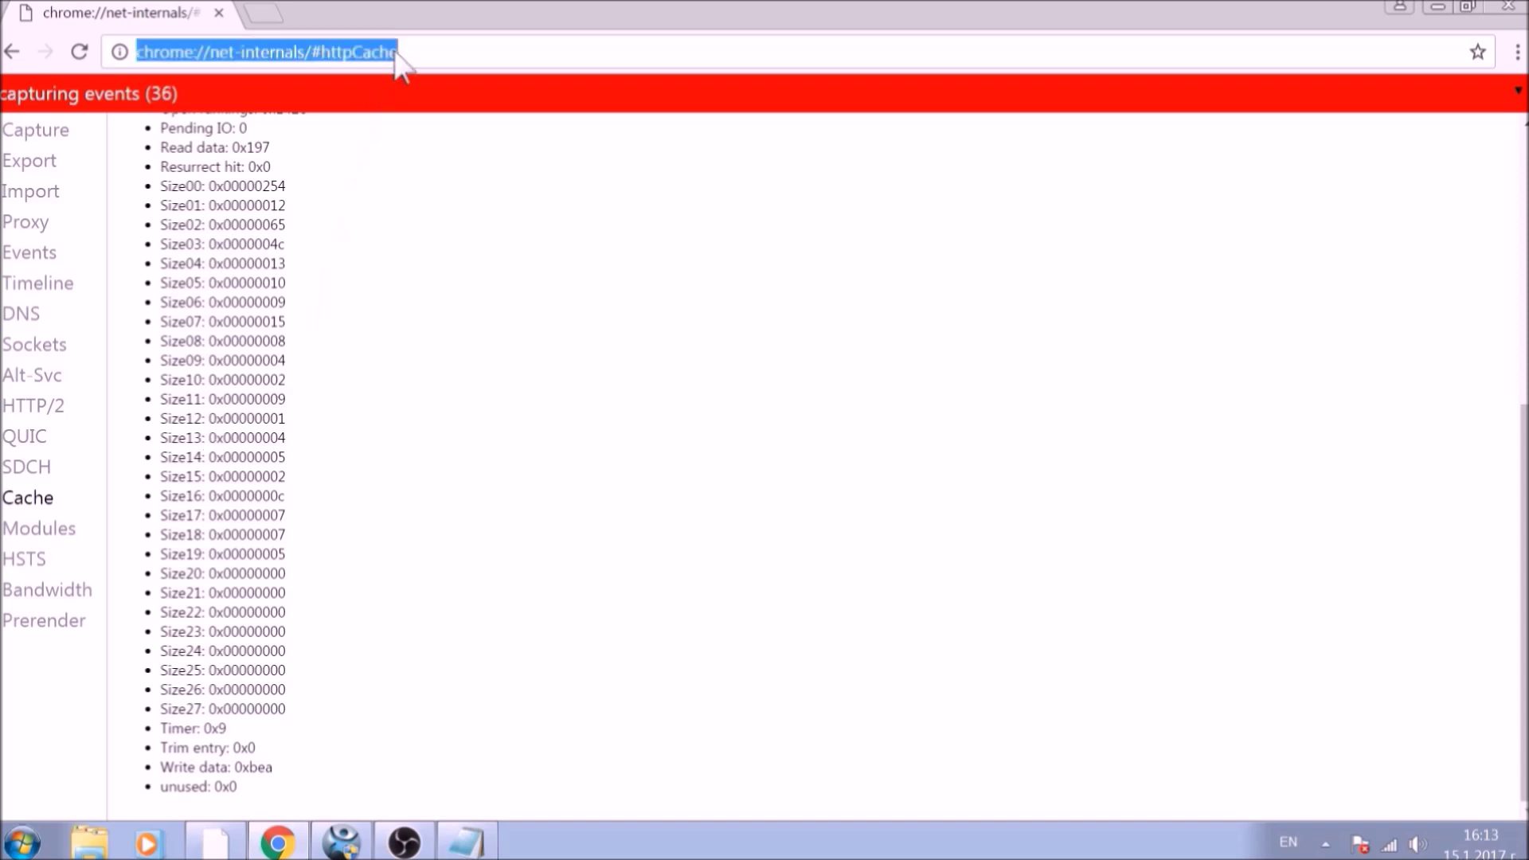
text(CHROME)
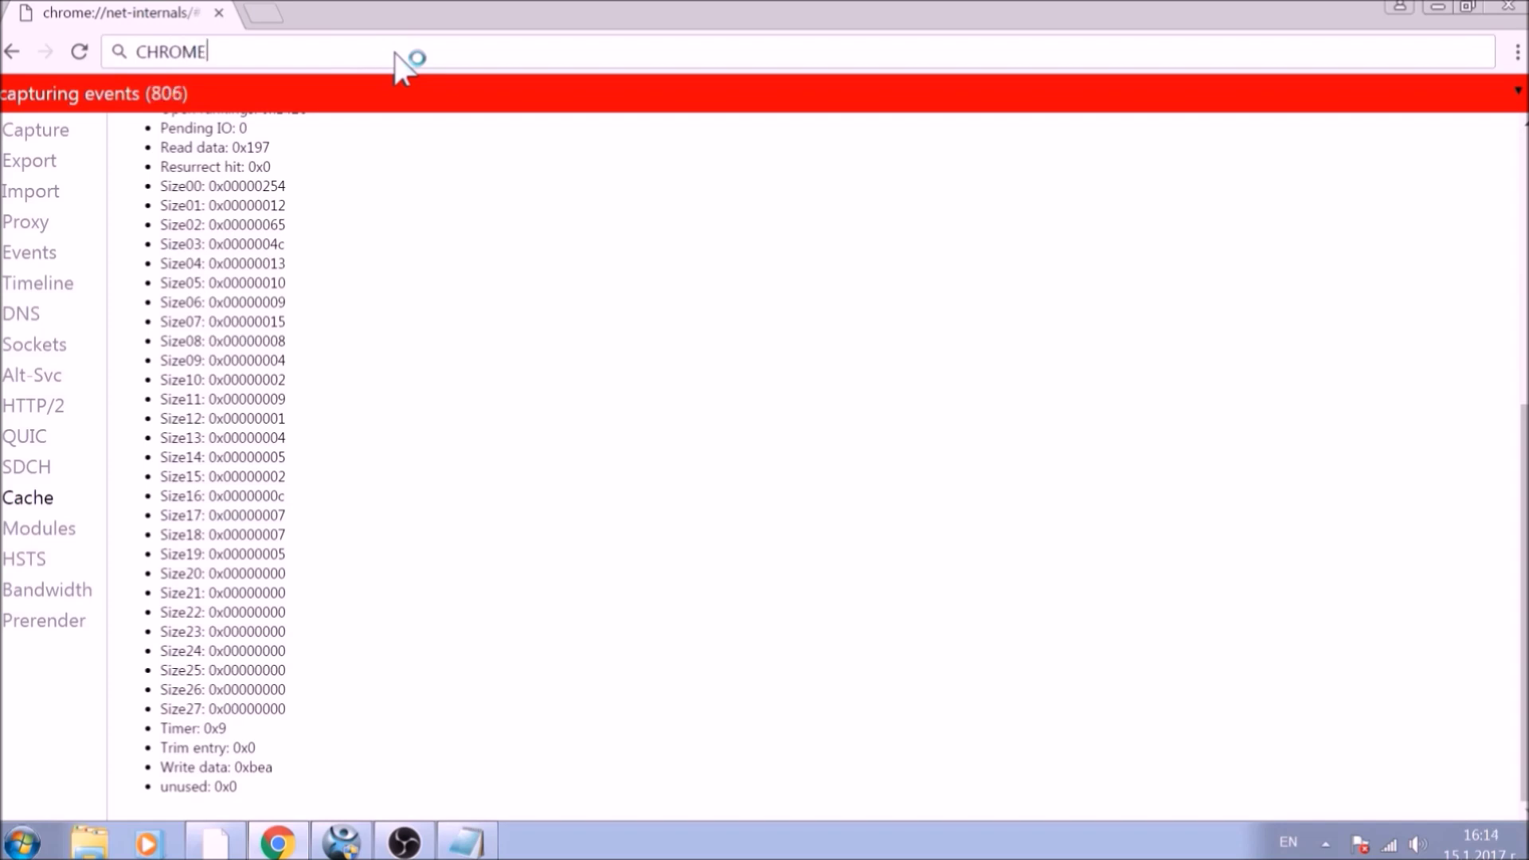
text(://)
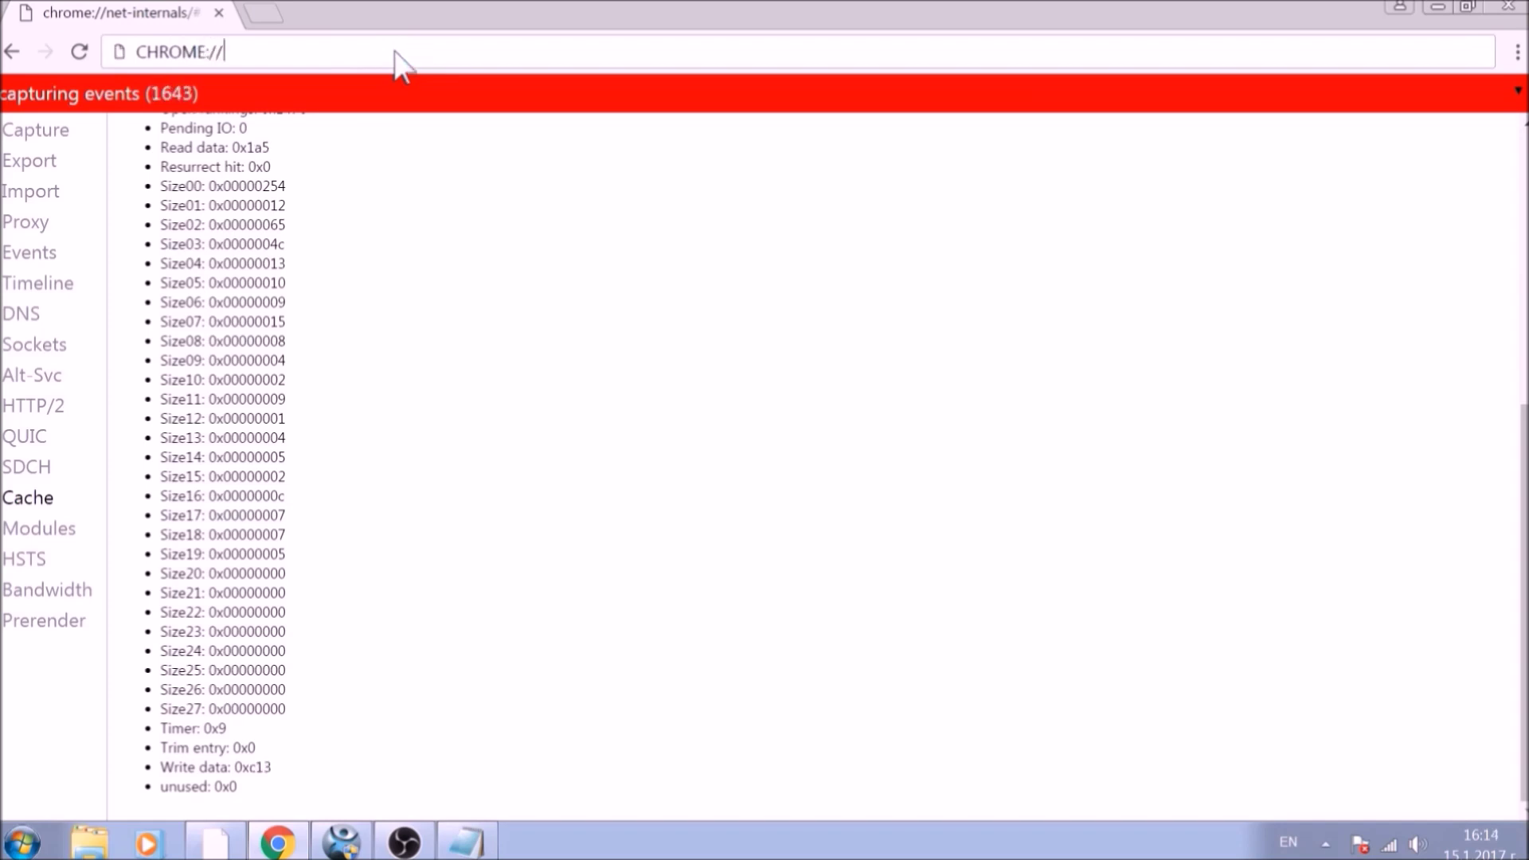
text(SETTI)
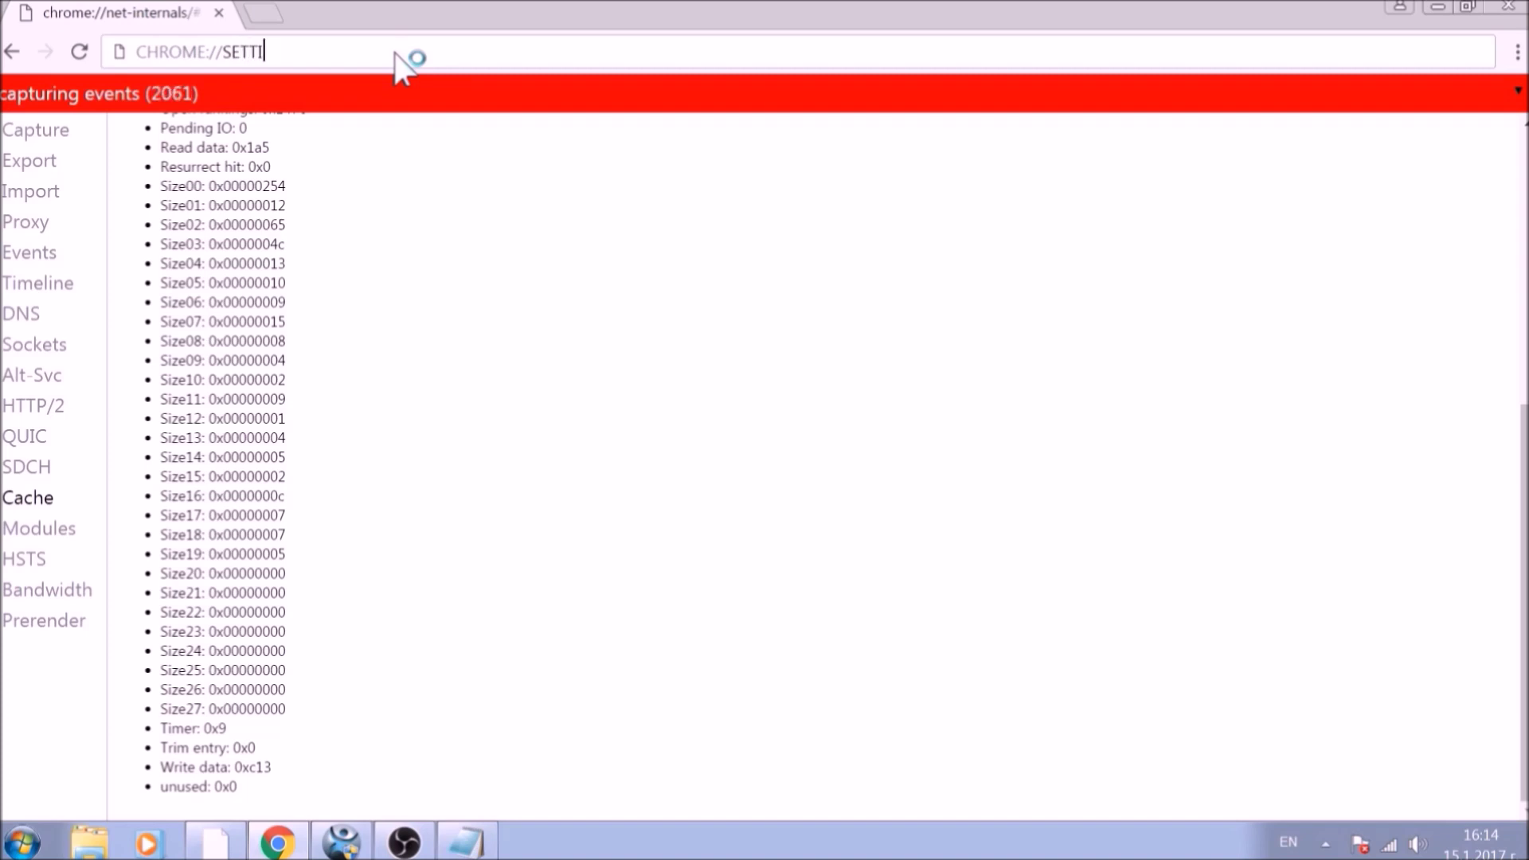
text(NGS/CLE)
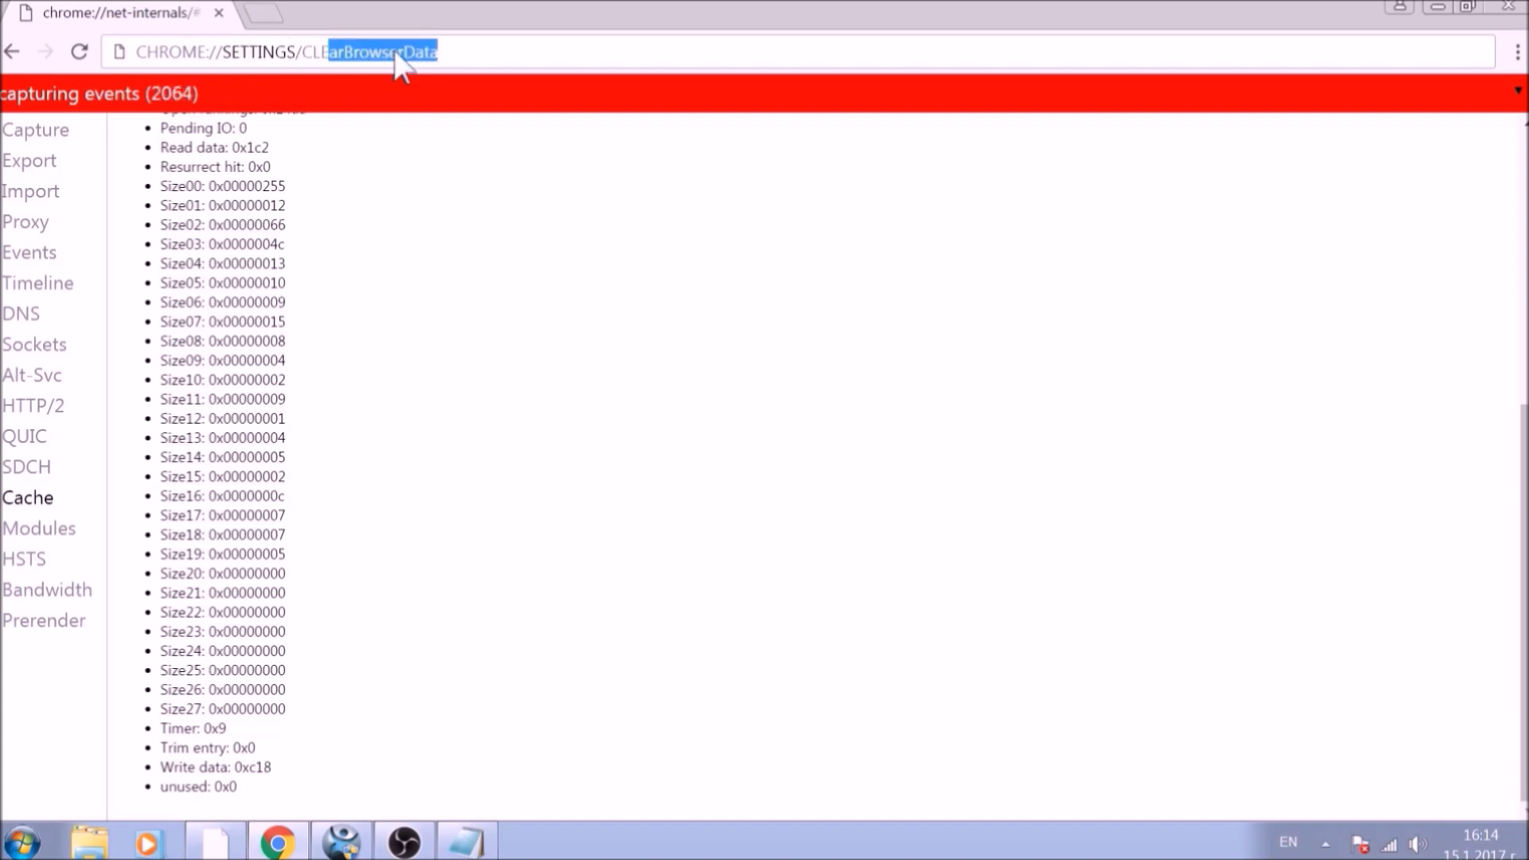
text(ARBROWSER)
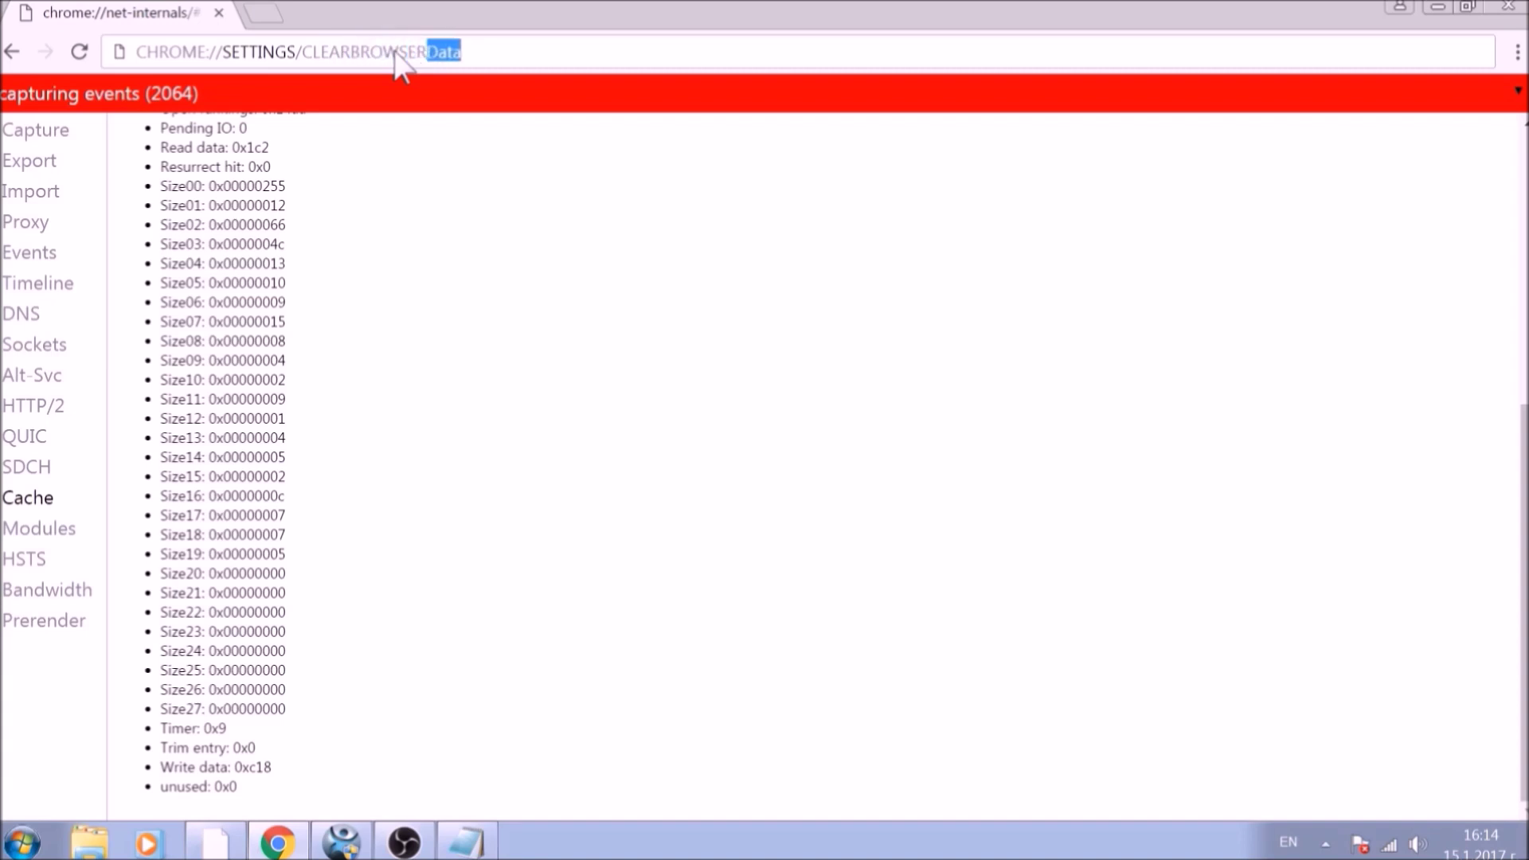
text(DATA)
key(Return)
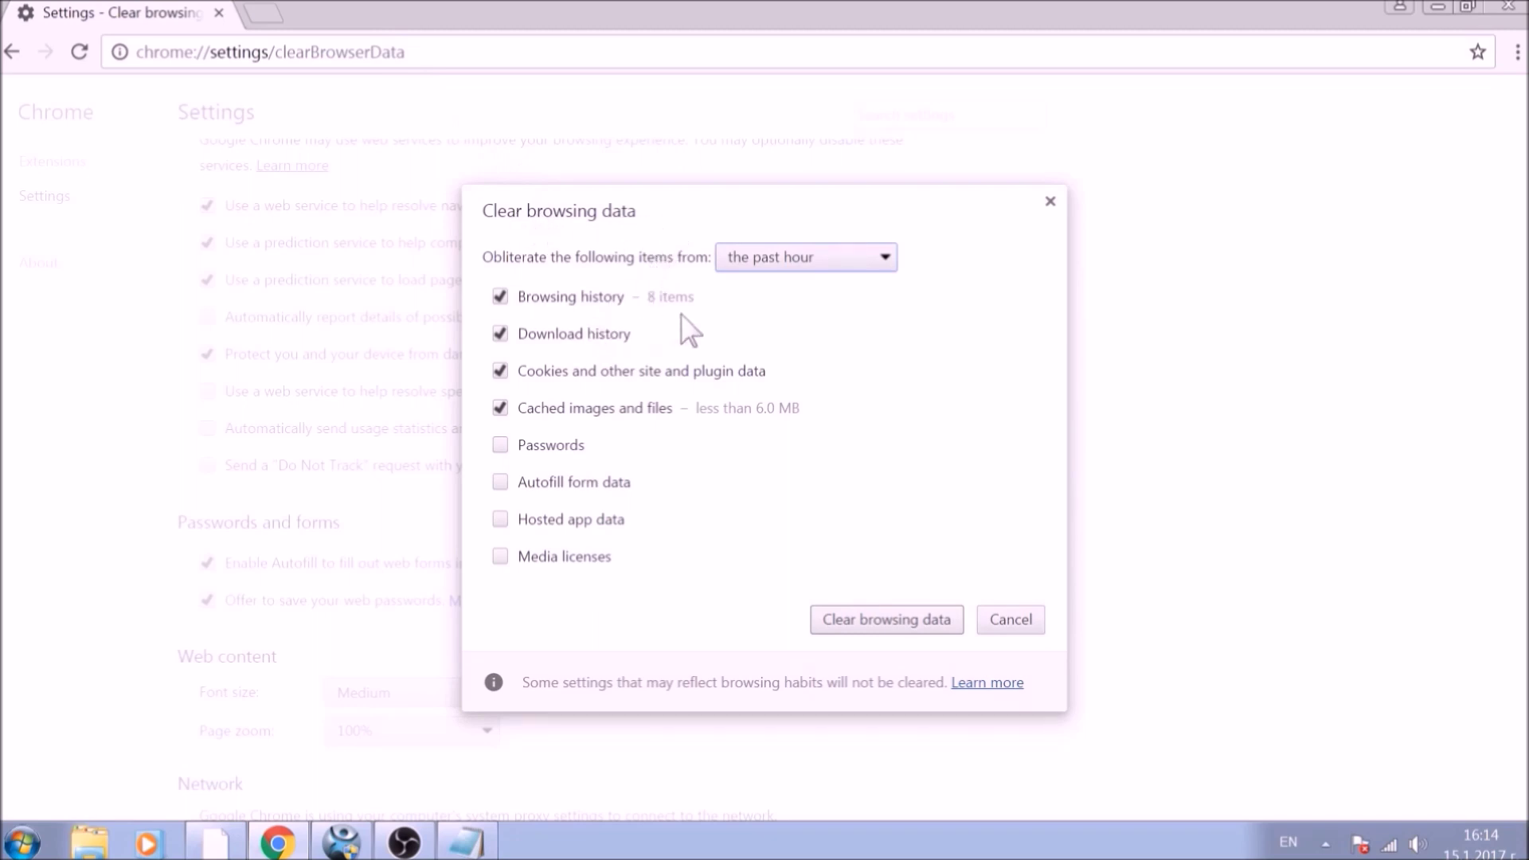
Clear all data from the beginning of time, adding passwords, autofill, hosted app data and media licenses.
click(881, 259)
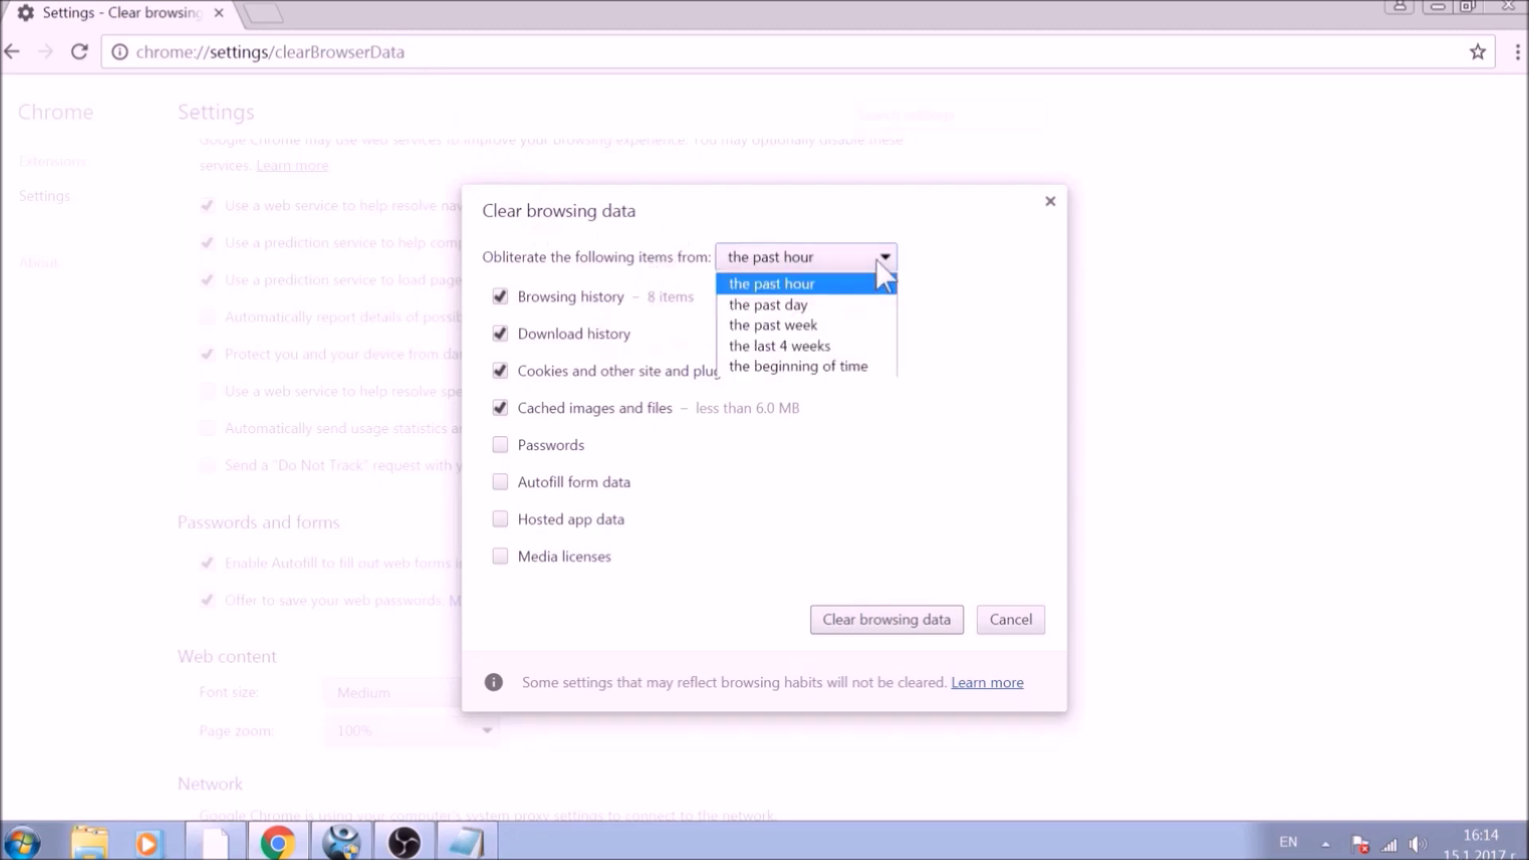
click(856, 368)
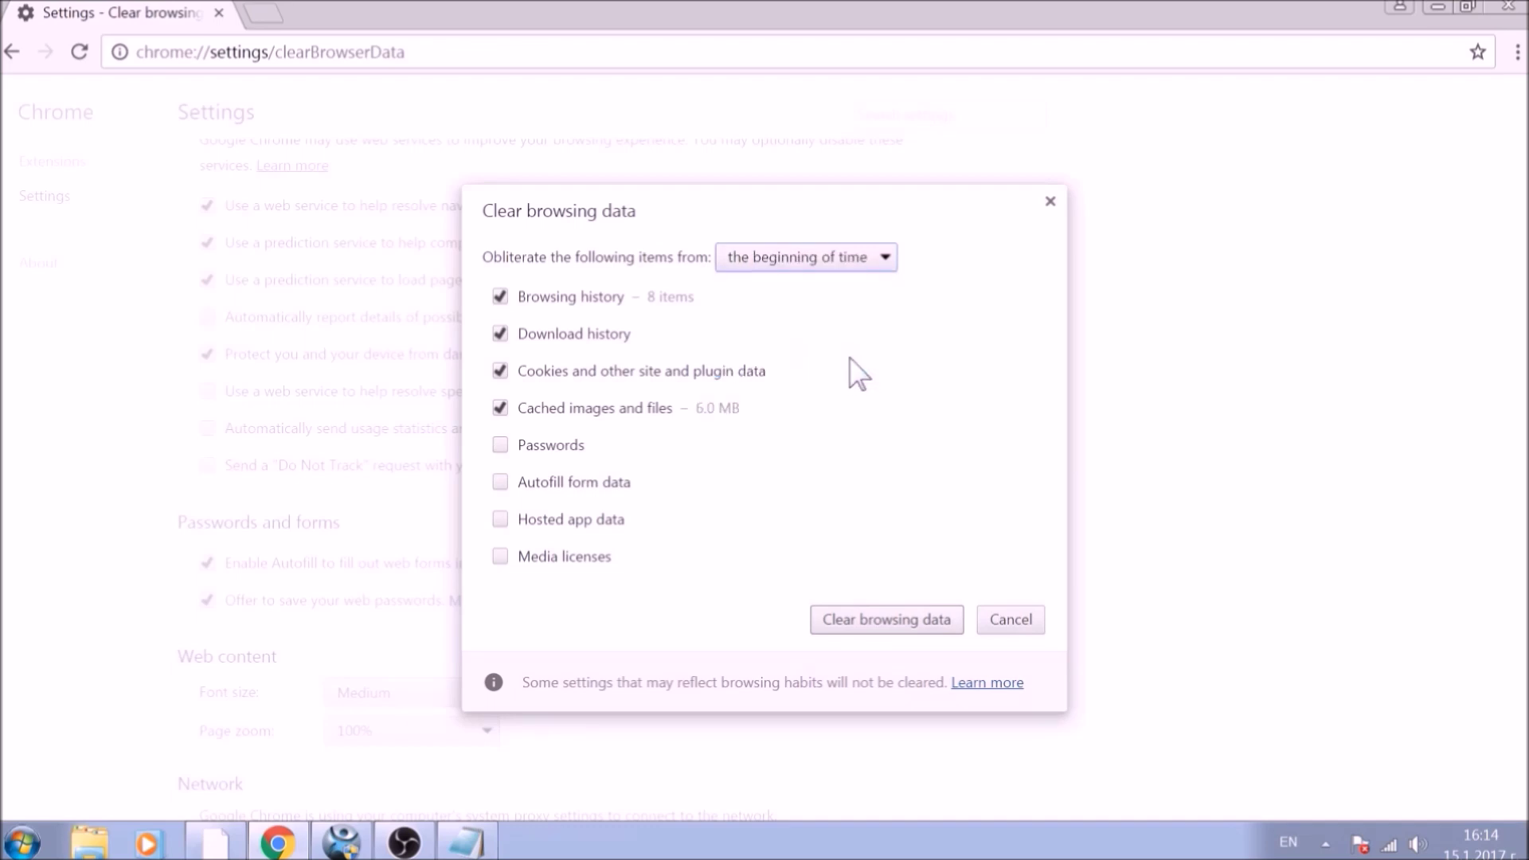
click(572, 447)
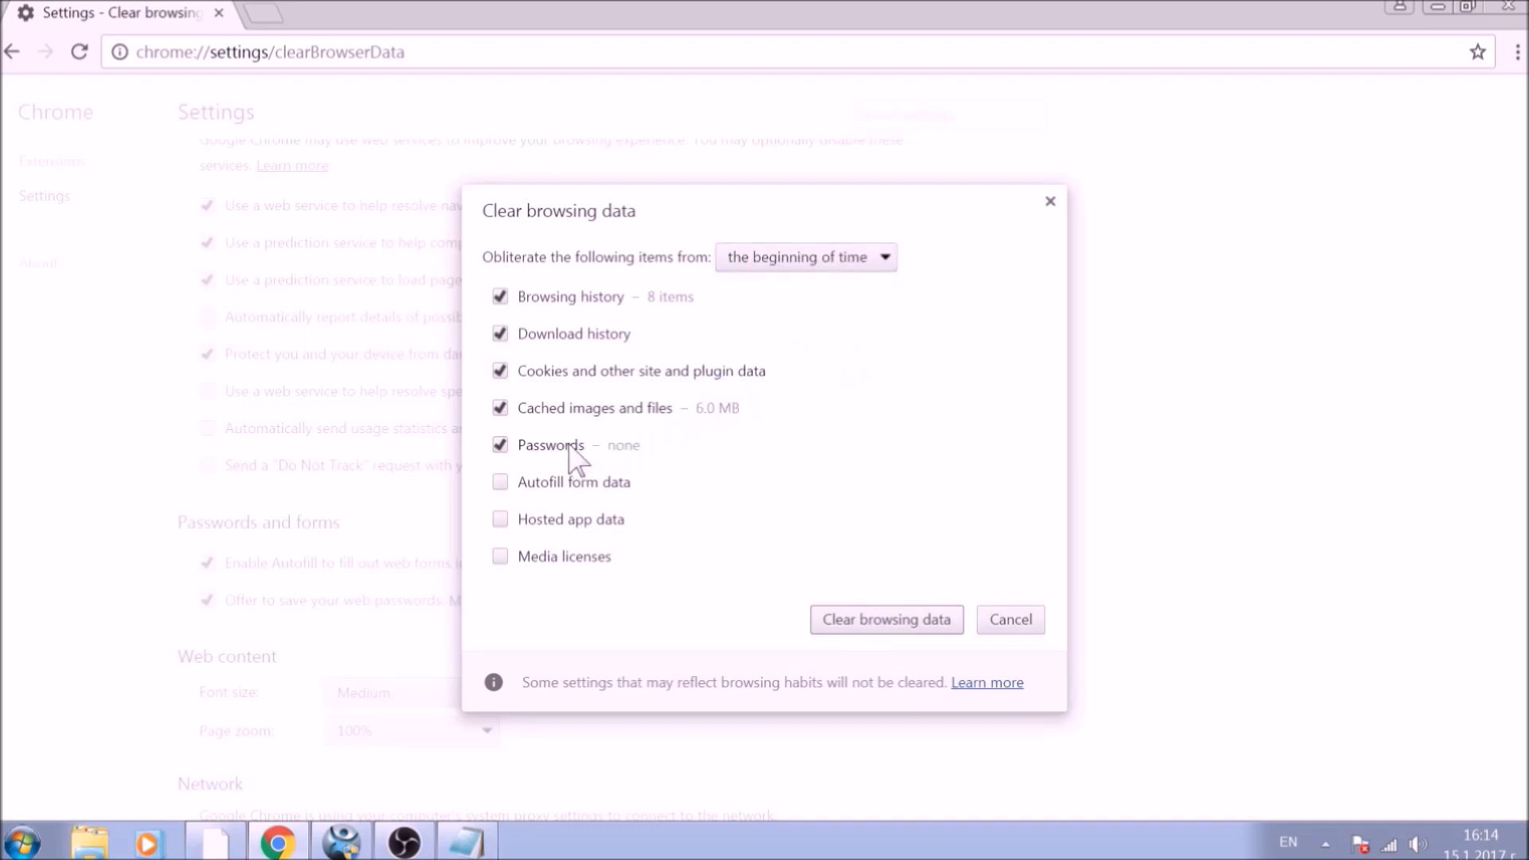
click(576, 485)
click(577, 519)
click(573, 557)
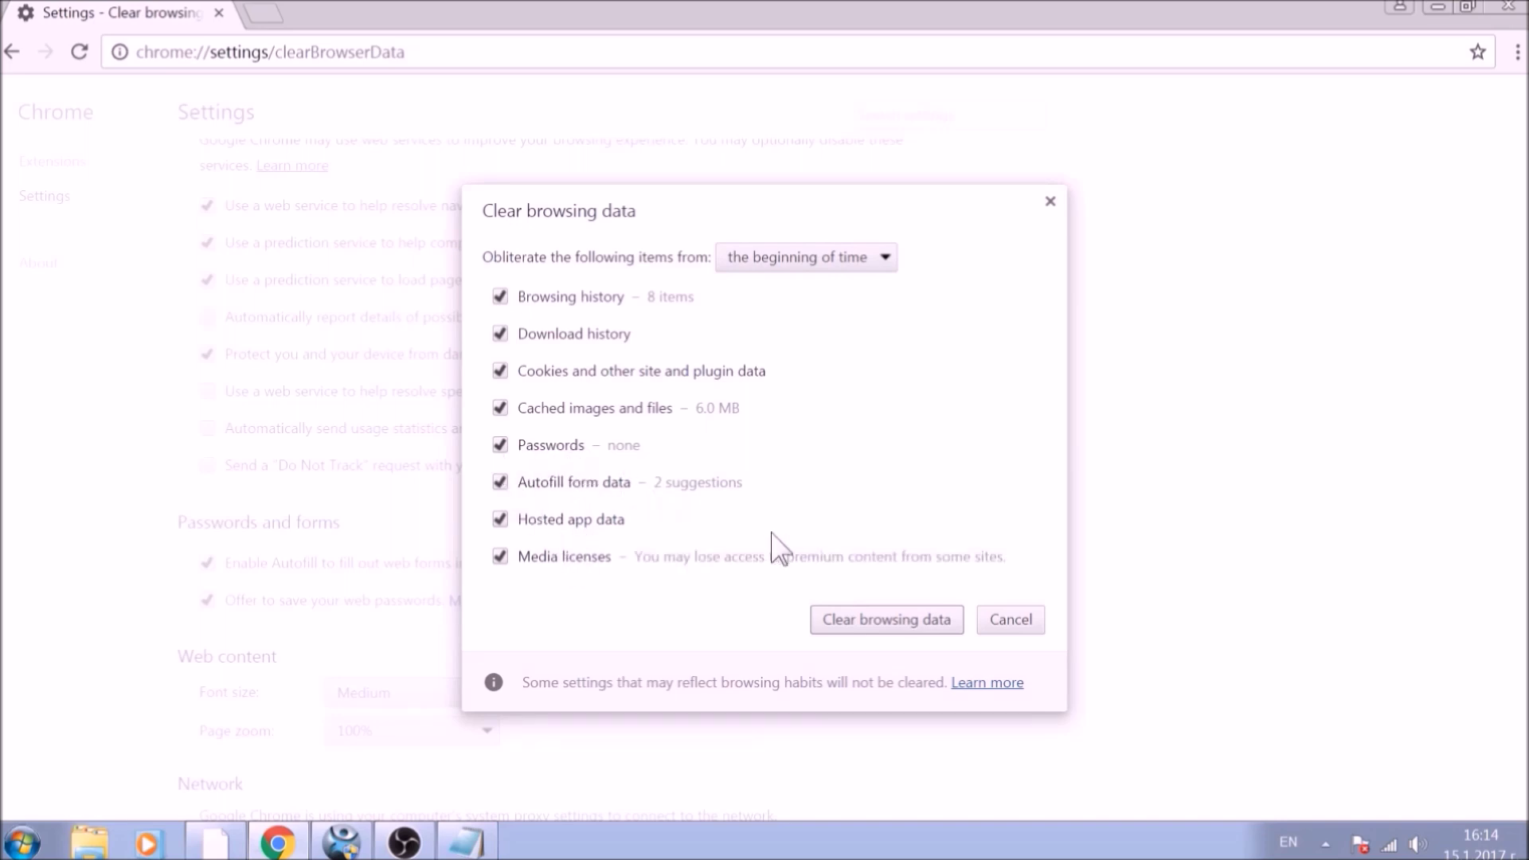
click(892, 621)
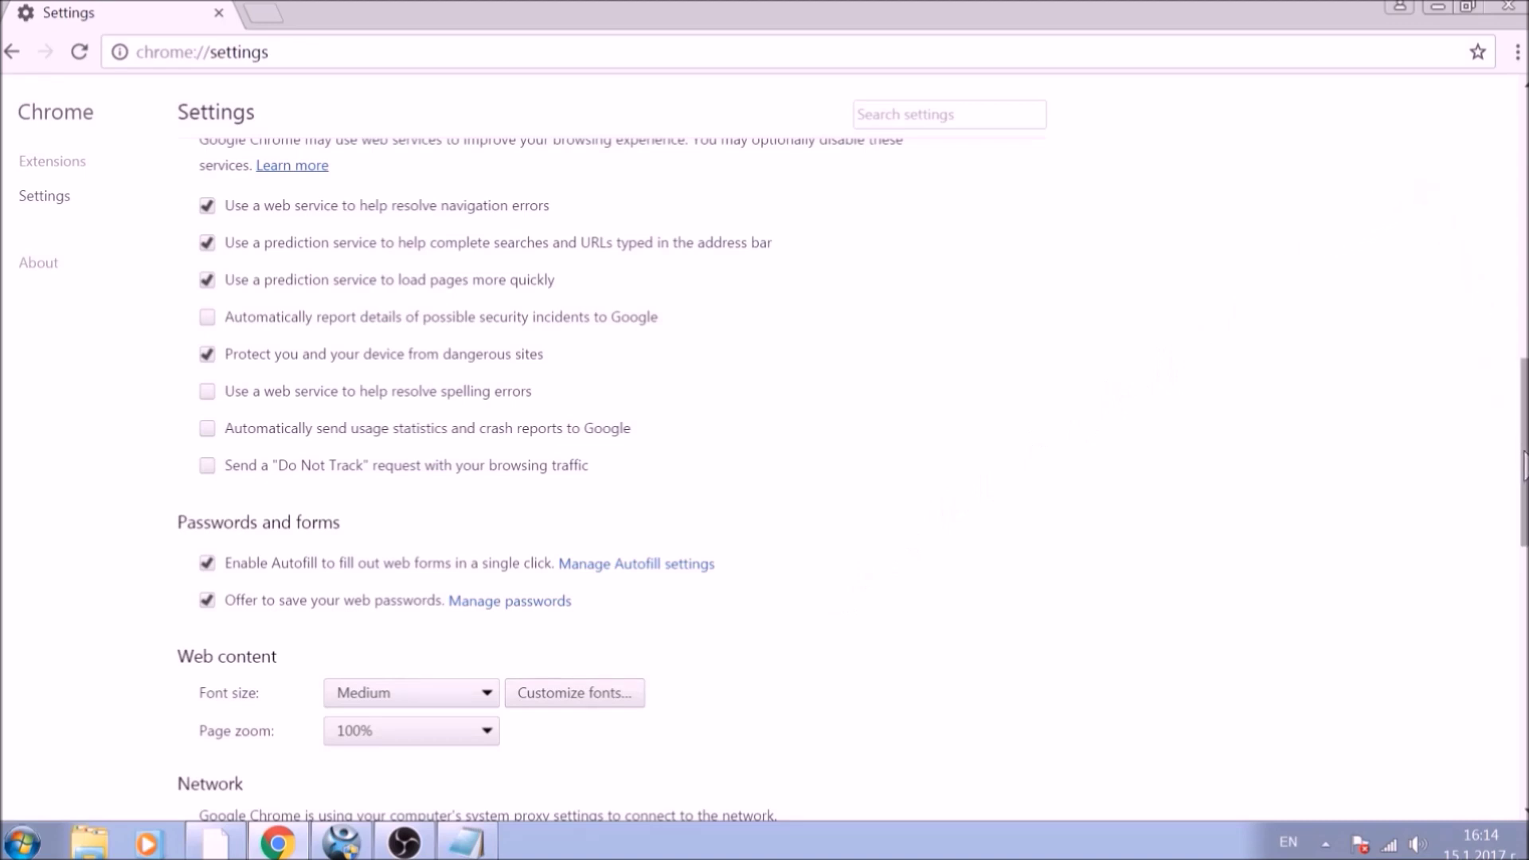
drag(1522, 462, 1506, 757)
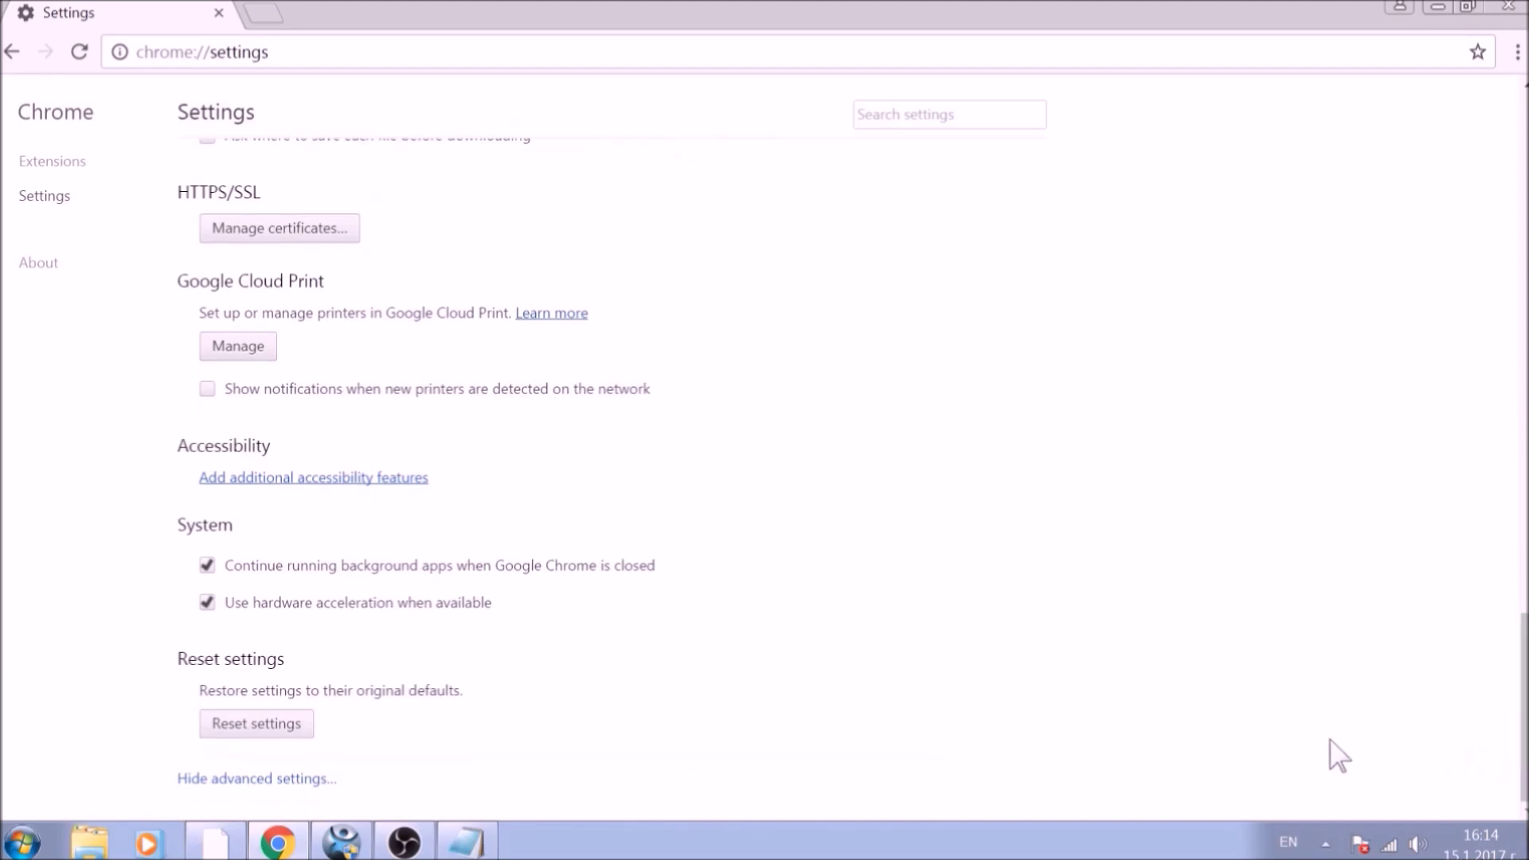
Reset Chrome settings to their original defaults and close the browser.
click(252, 727)
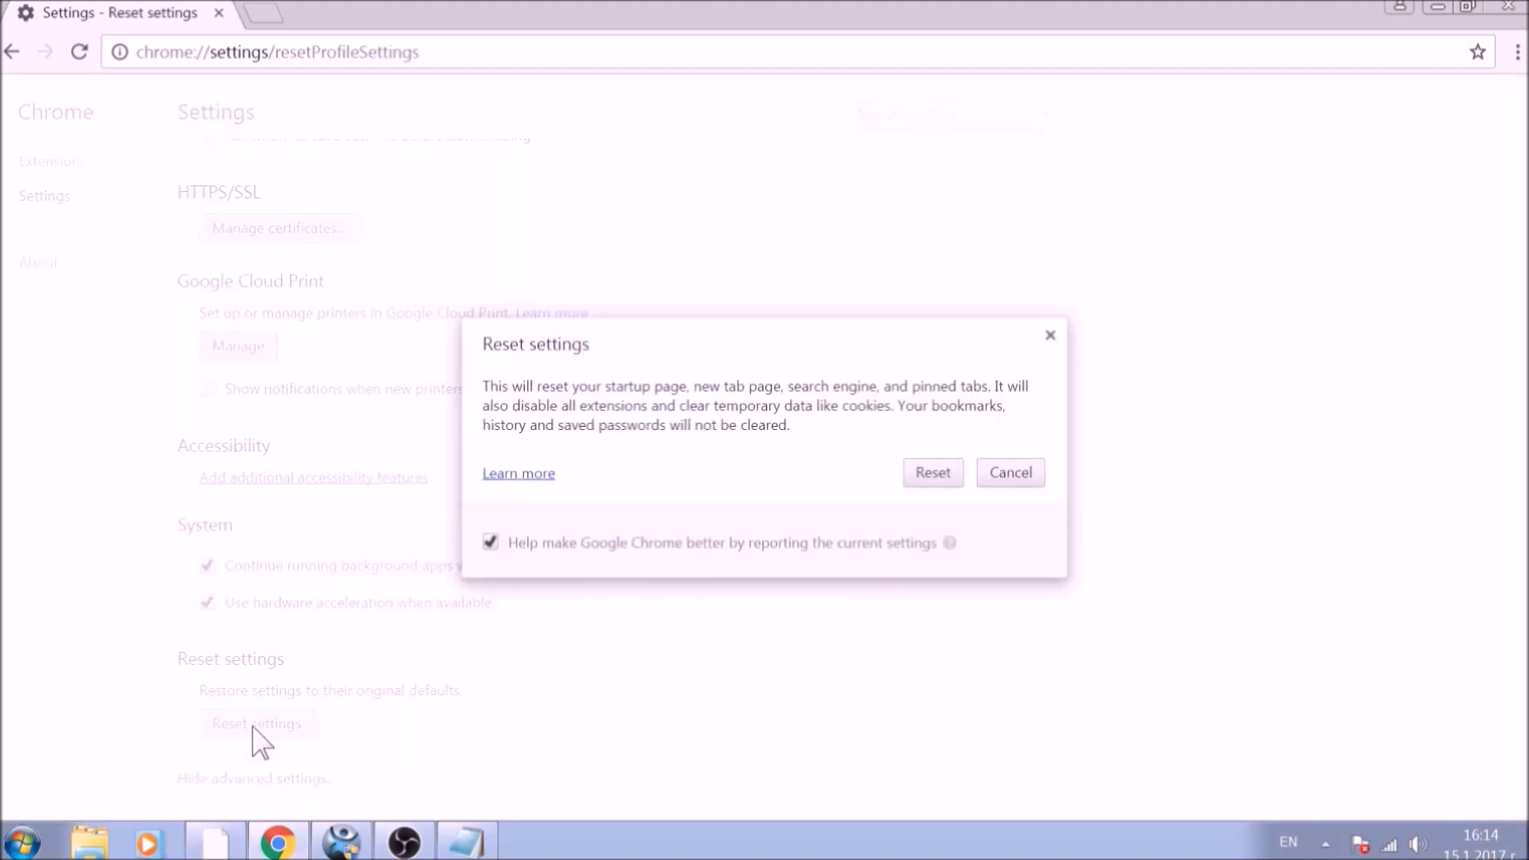
click(936, 473)
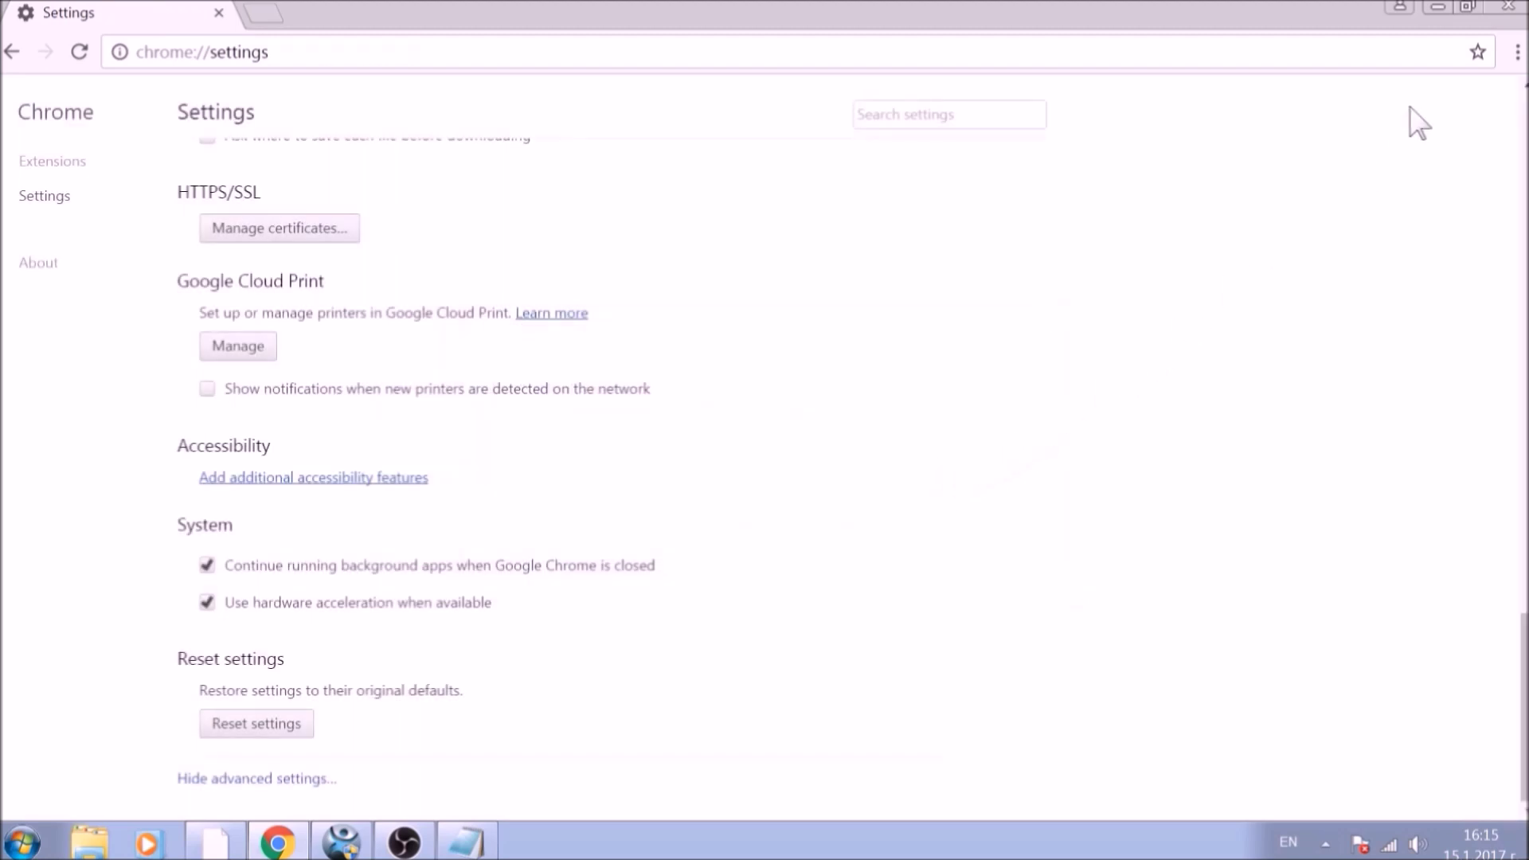
click(1509, 10)
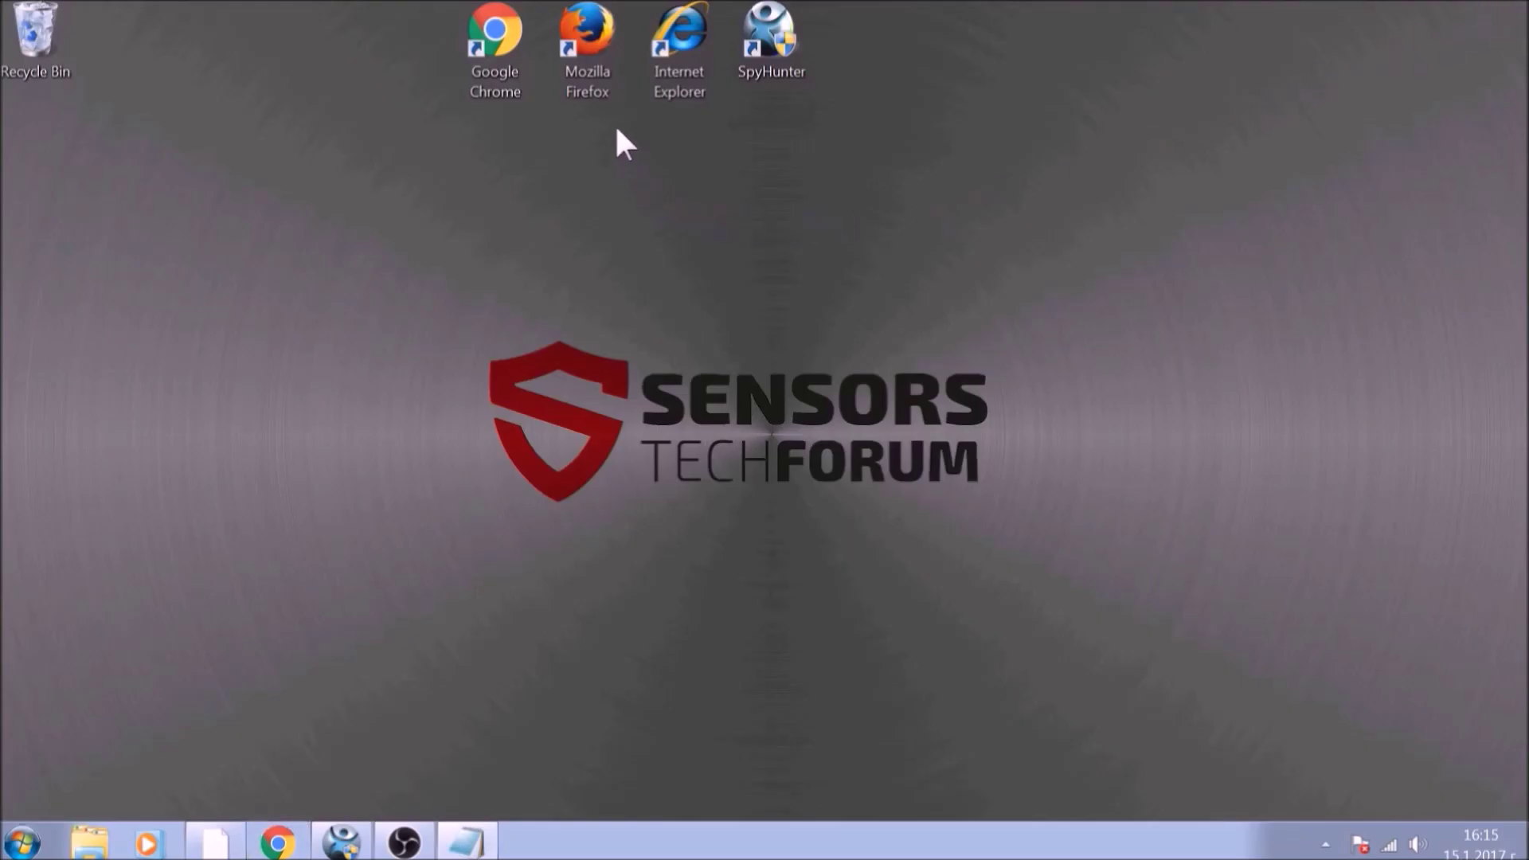
Launch Mozilla Firefox from its desktop icon.
double_click(596, 83)
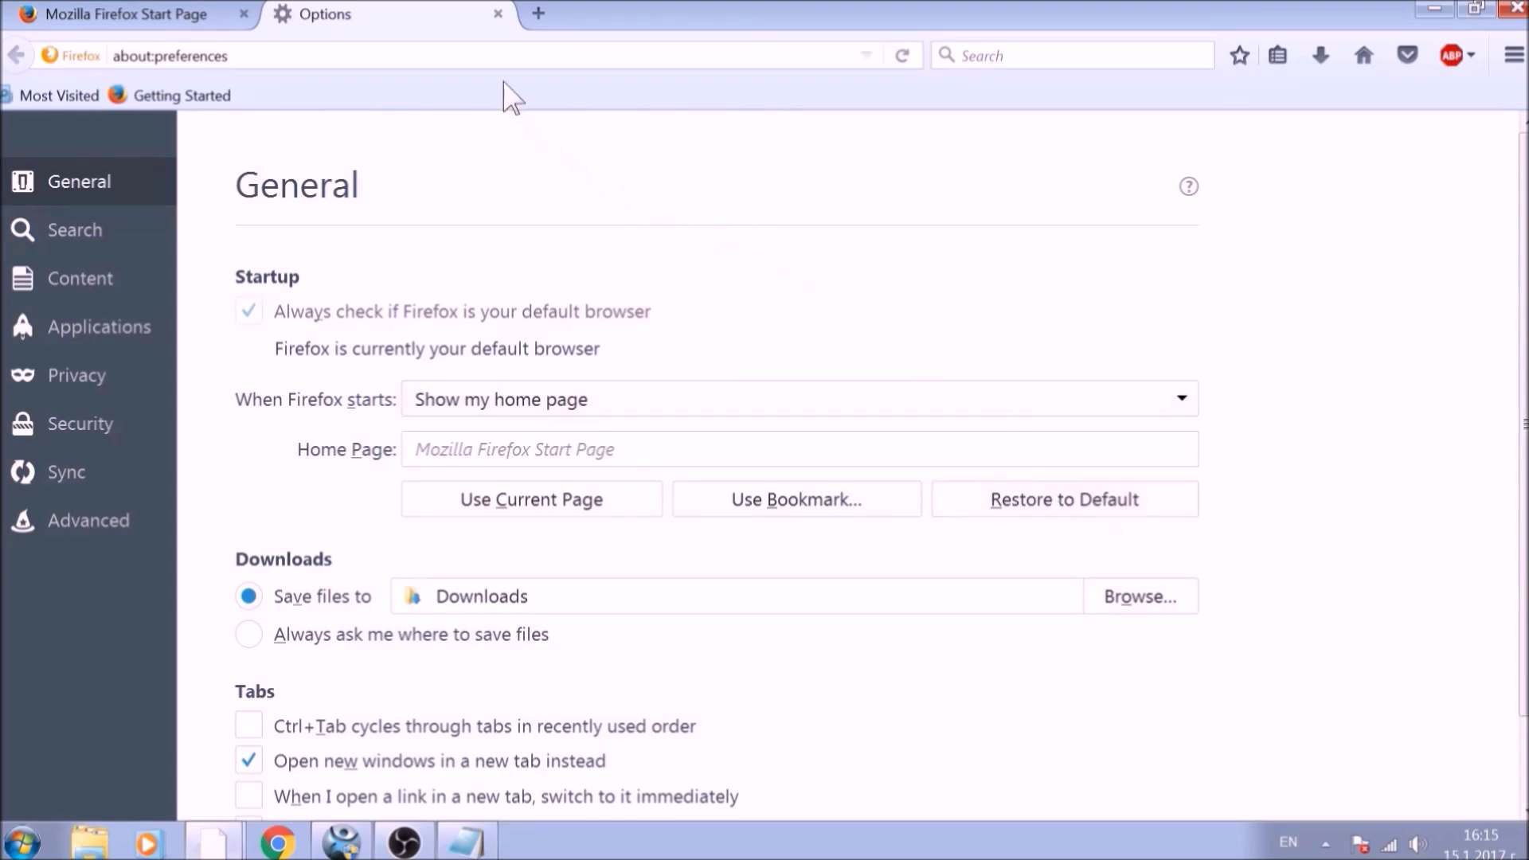
Refresh Firefox from the about:support page, then bring up the Add-ons Manager.
click(497, 60)
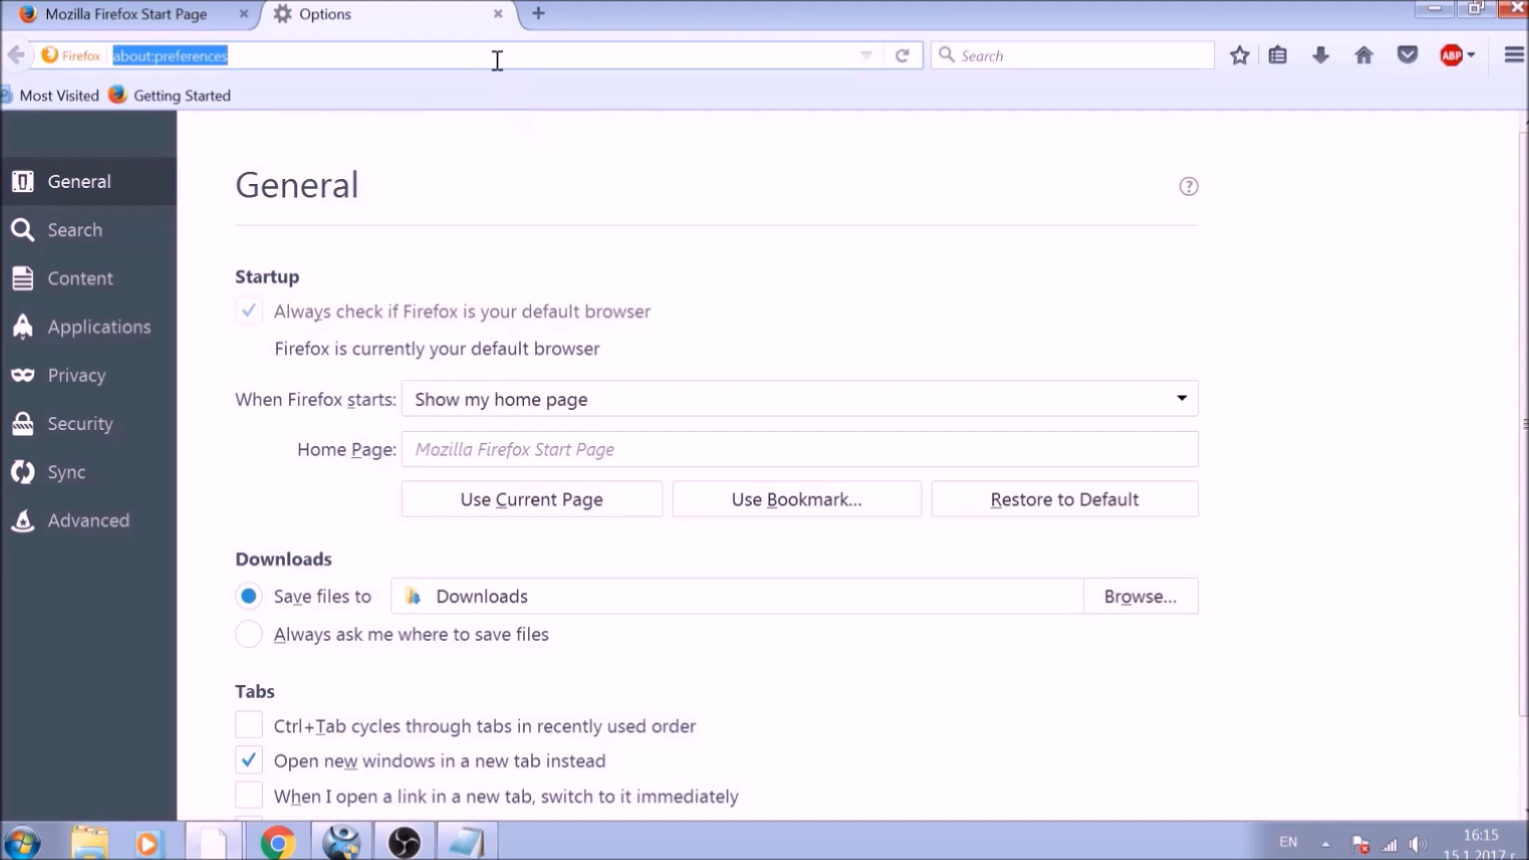
text(ABOUT)
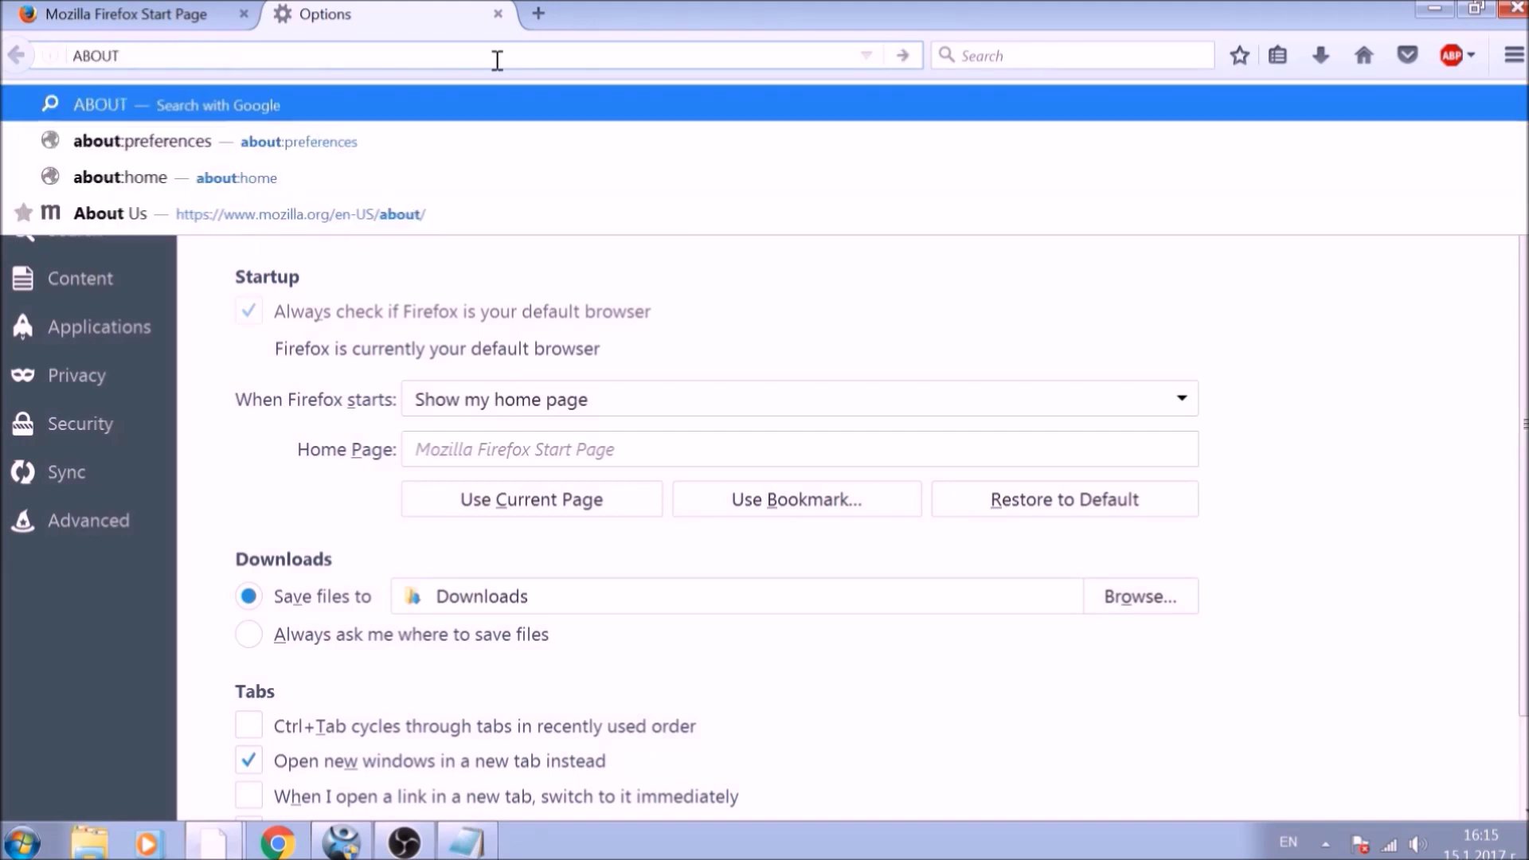
text(:SUPPORT)
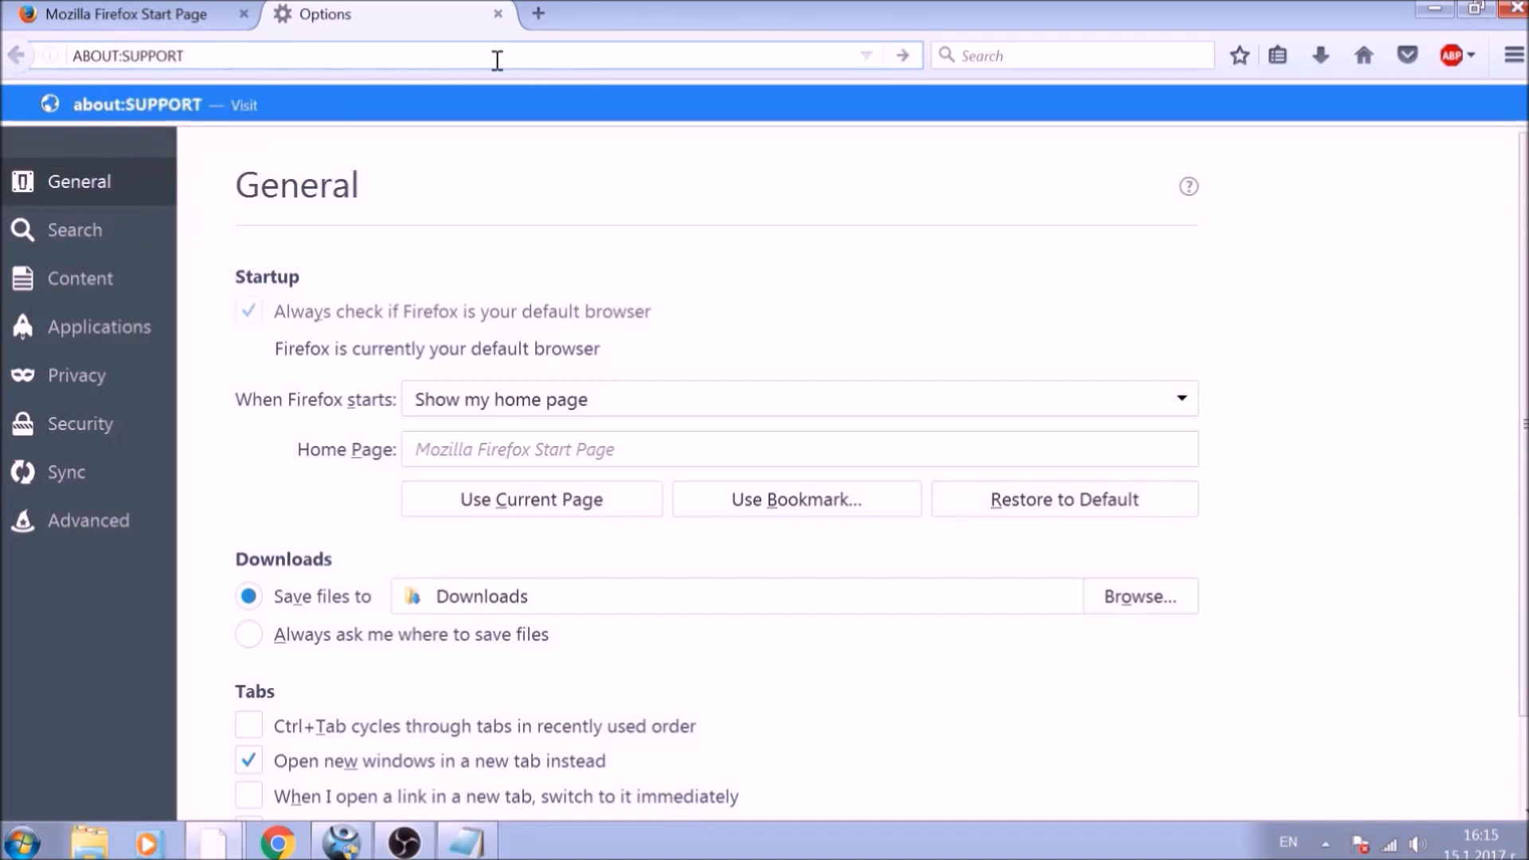
key(Return)
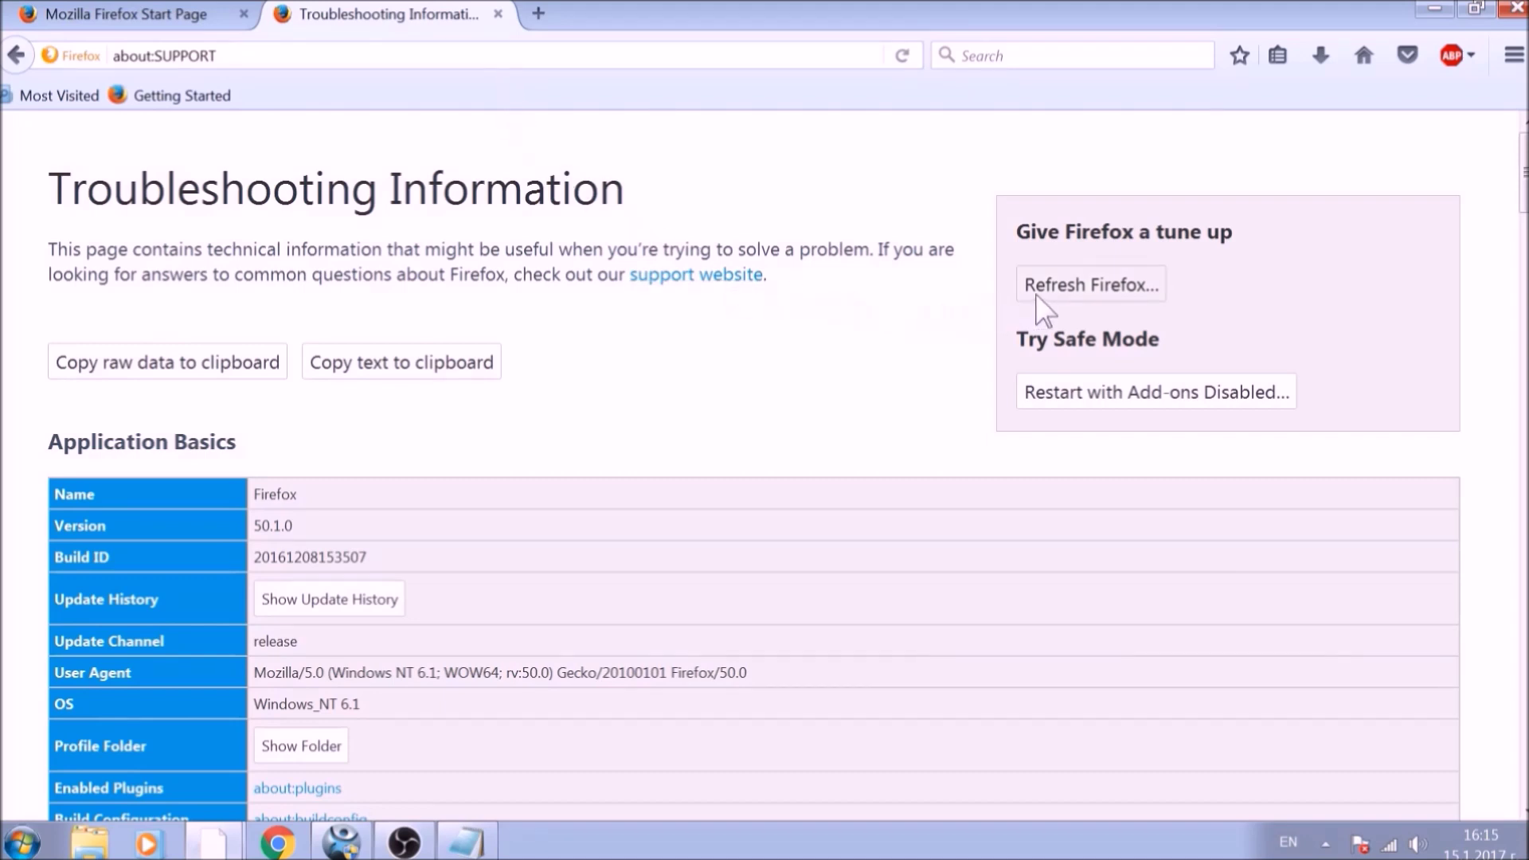
click(1036, 295)
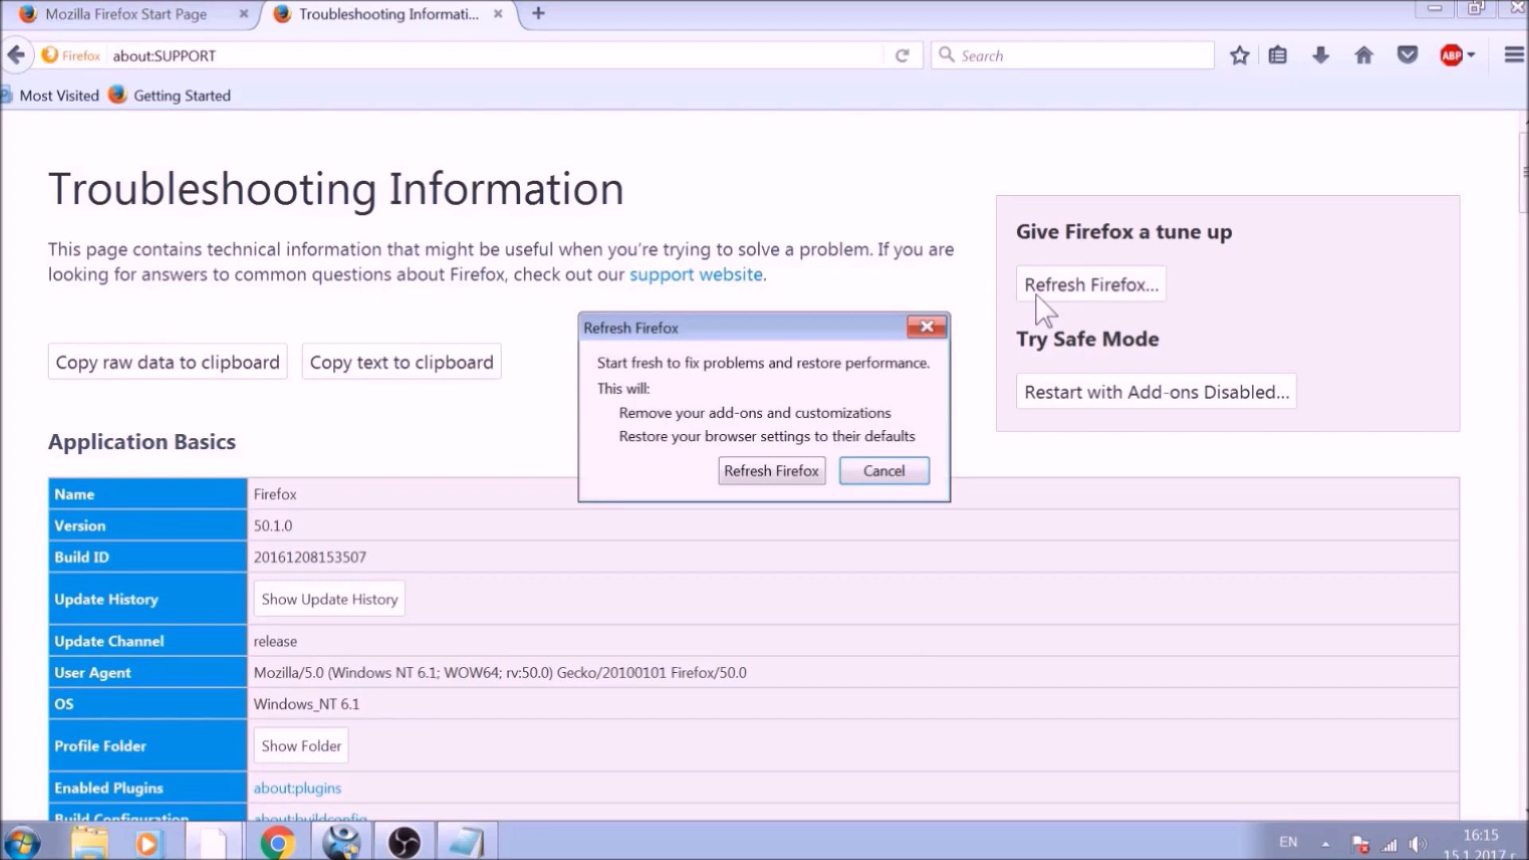
click(808, 483)
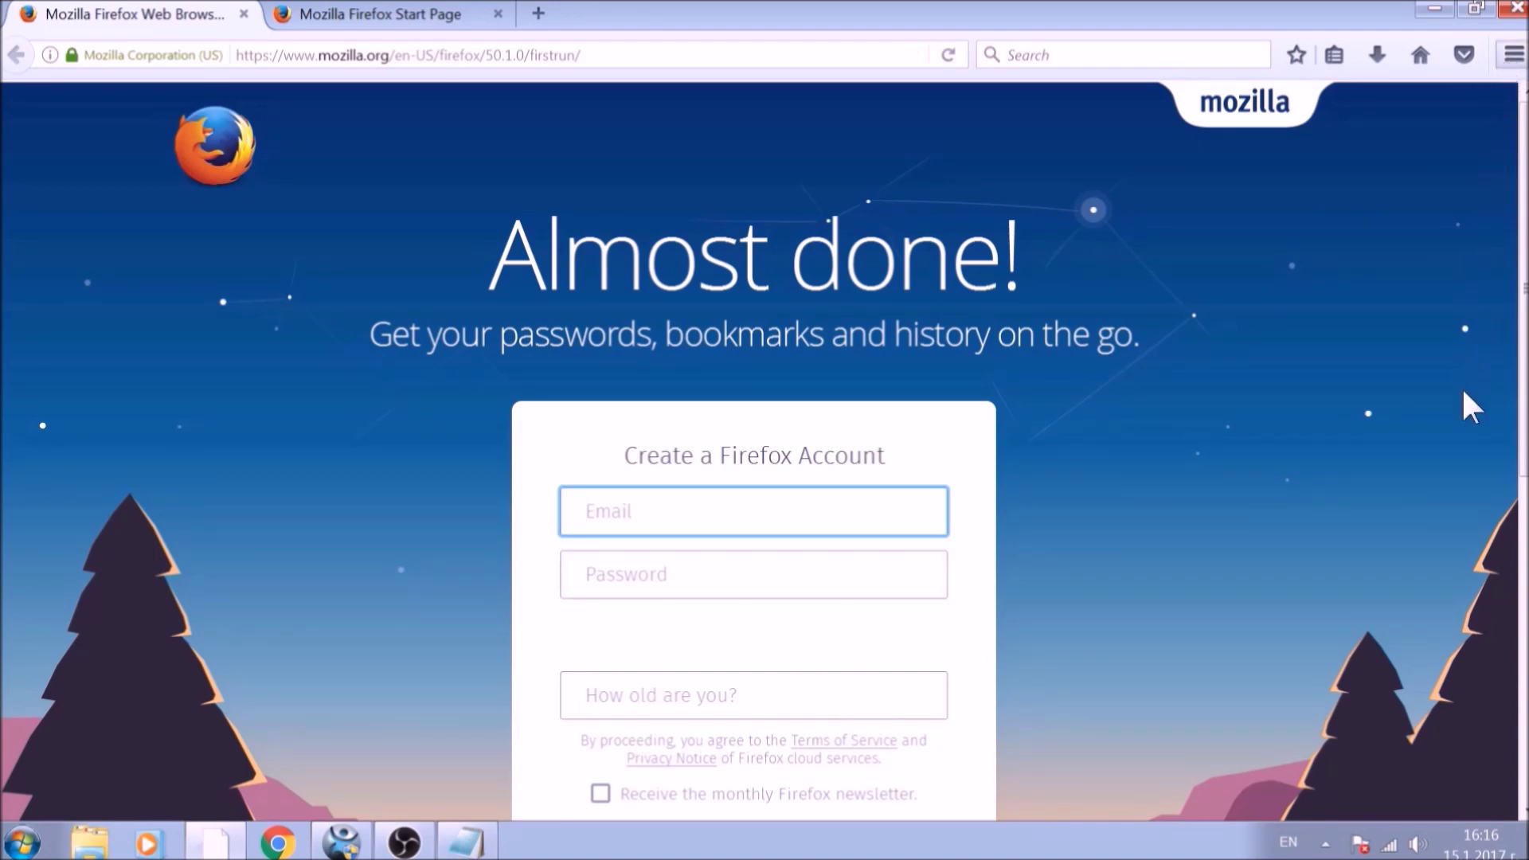
key(ctrl+shift+a)
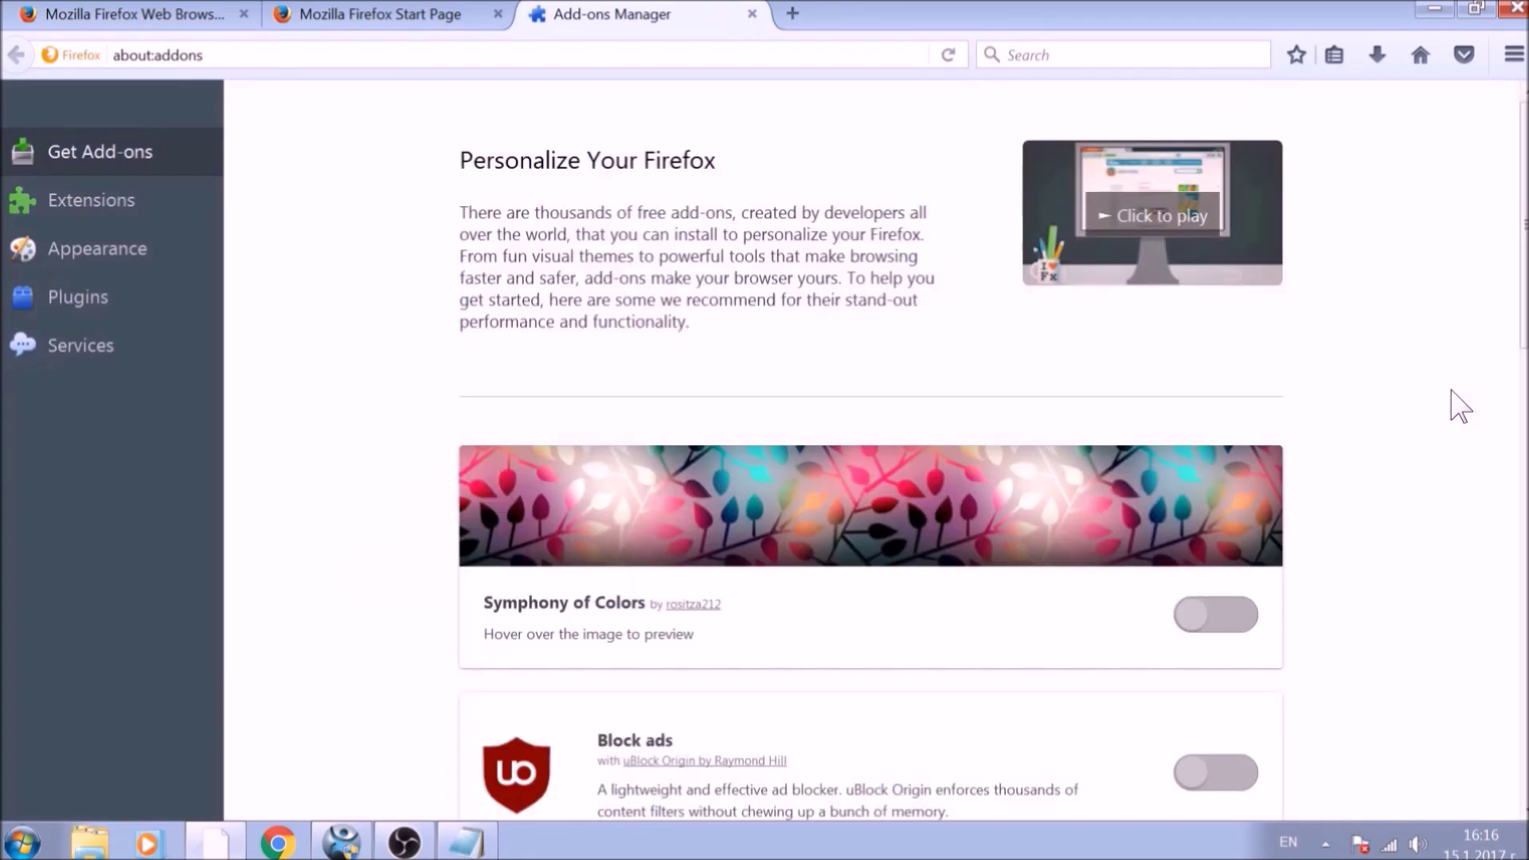
Check both Avast extensions are disabled, then close Firefox with its three tabs.
click(167, 213)
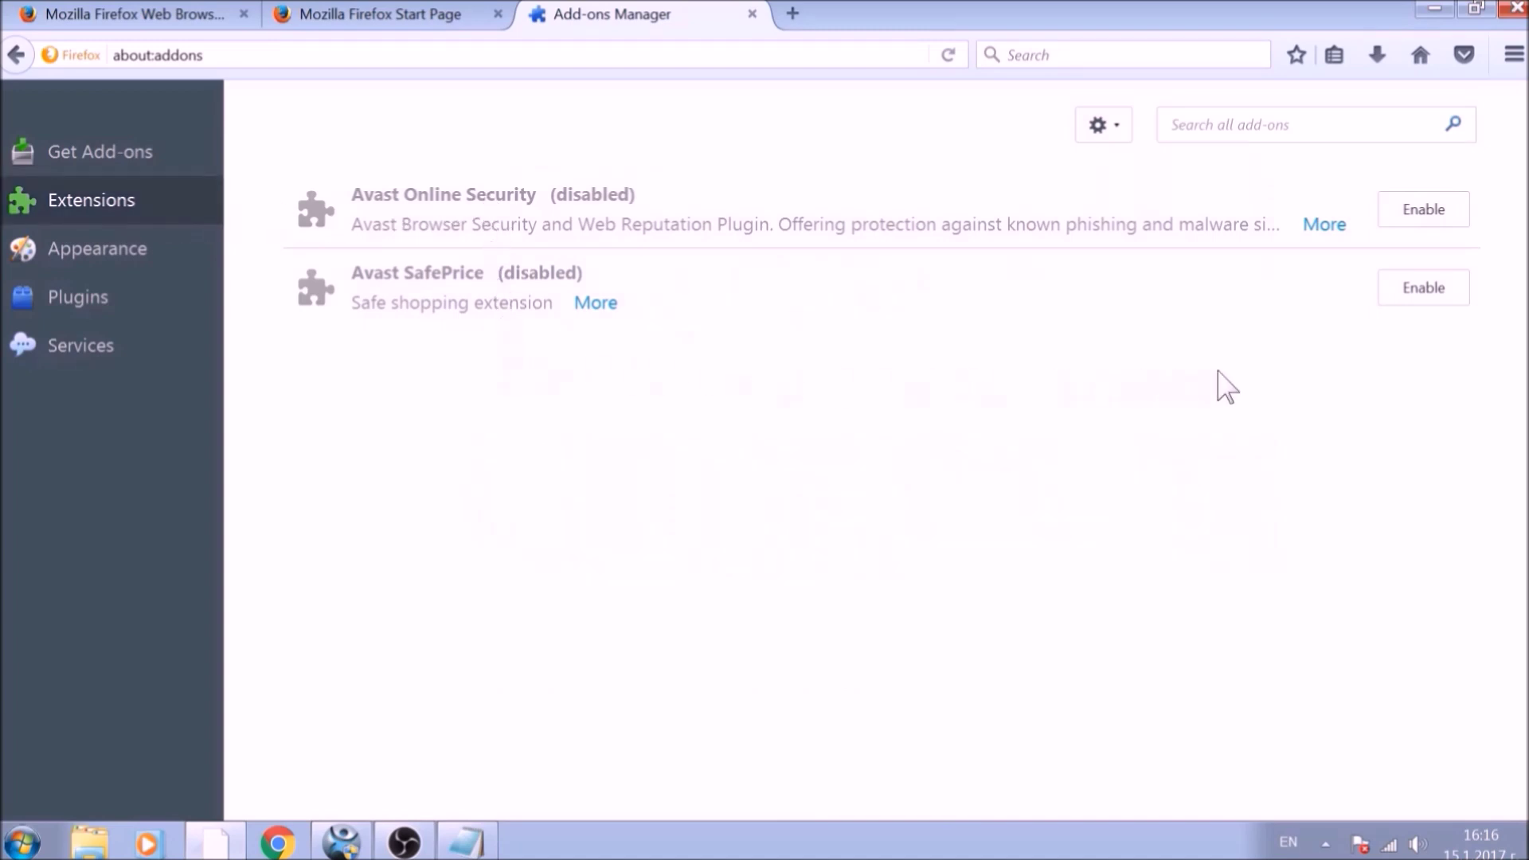
click(1516, 8)
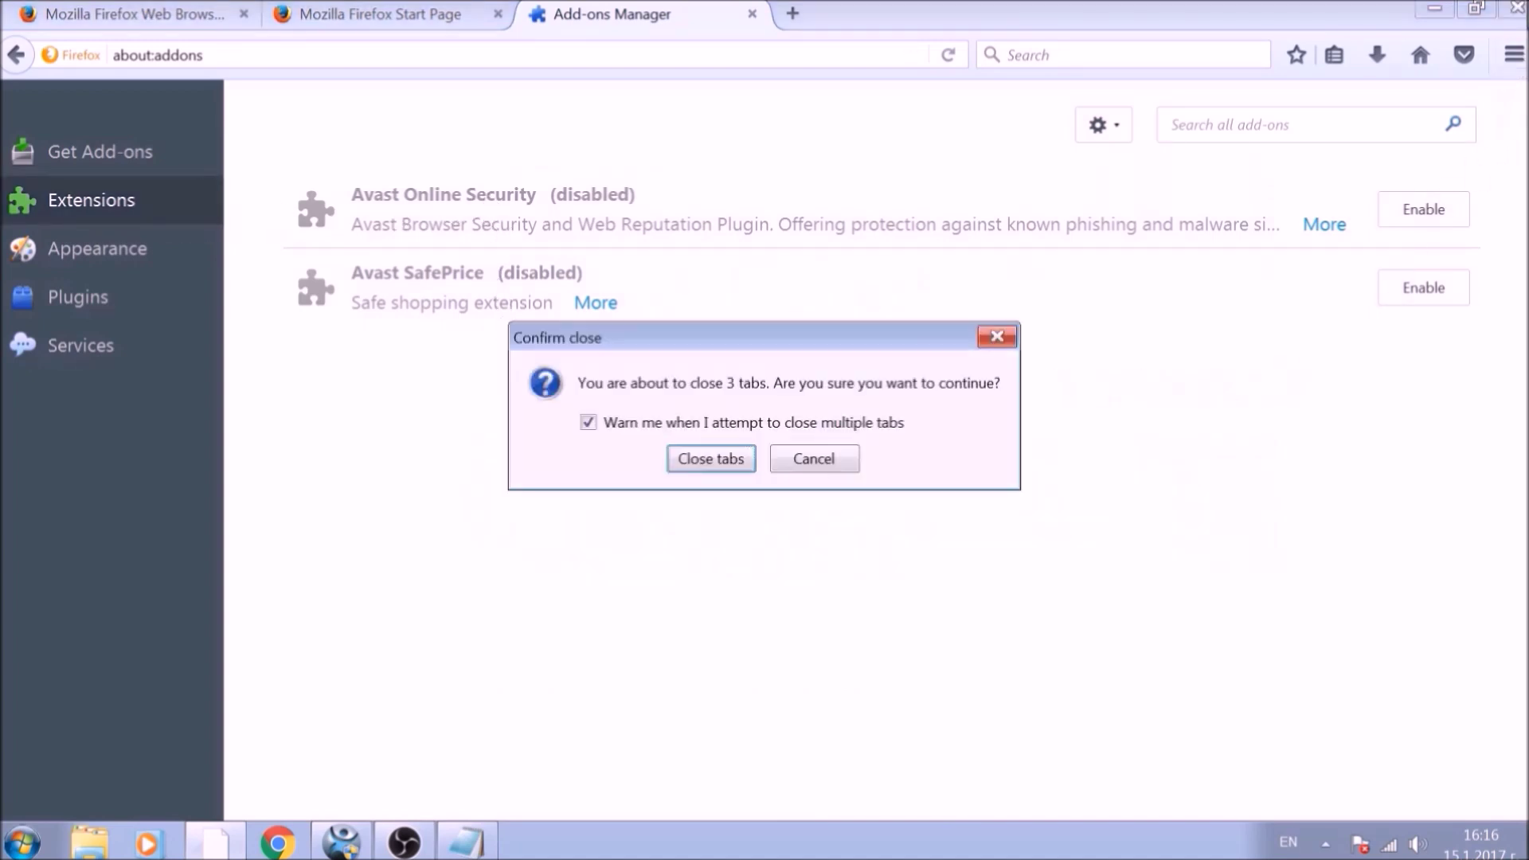
click(752, 452)
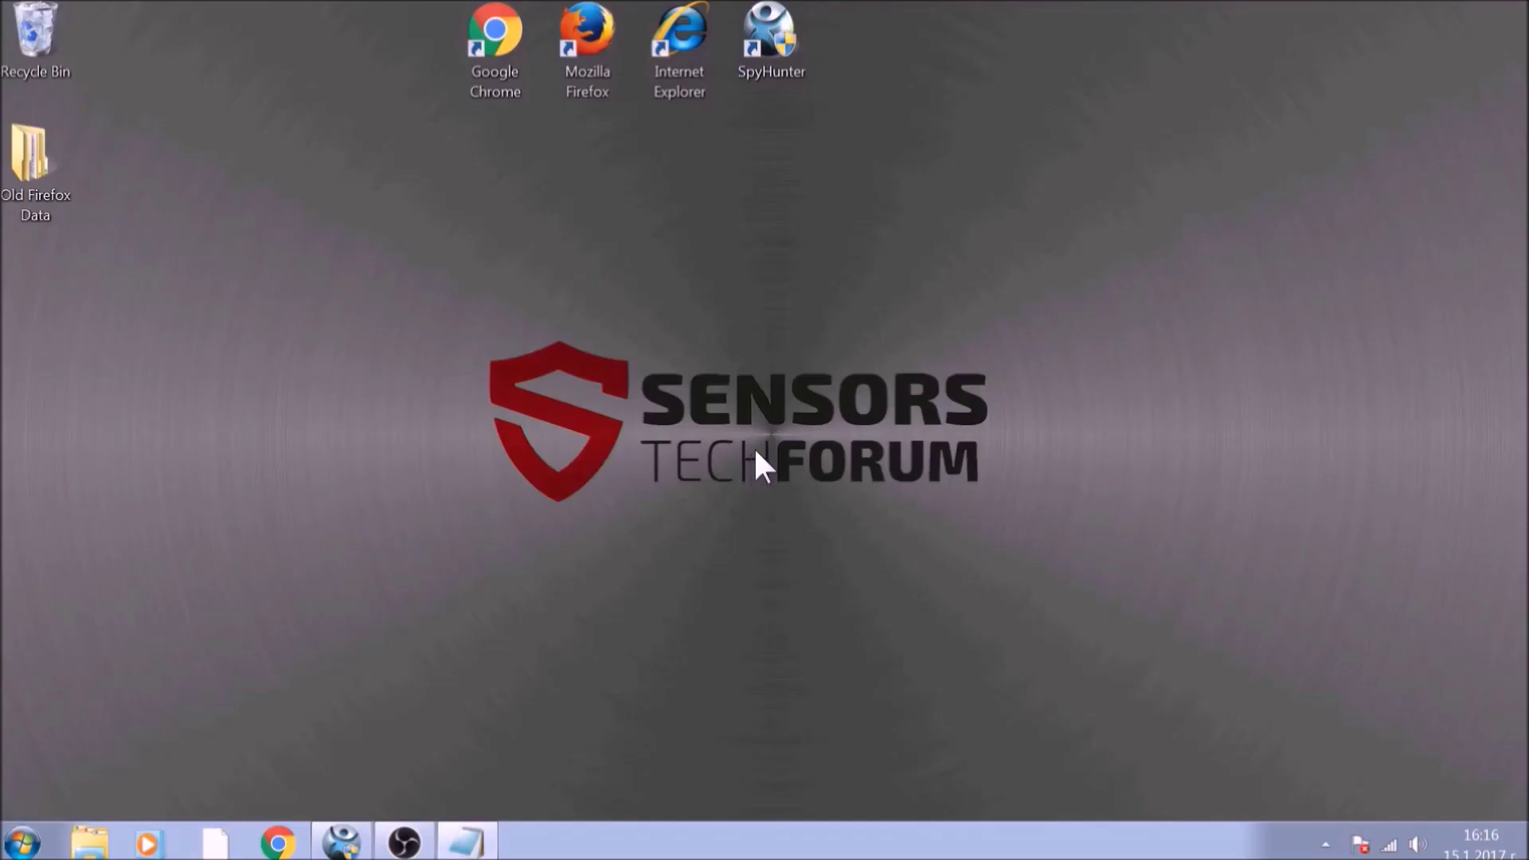
Launch Internet Explorer, dismiss the security prompt, and set the home page to about:blank.
double_click(680, 69)
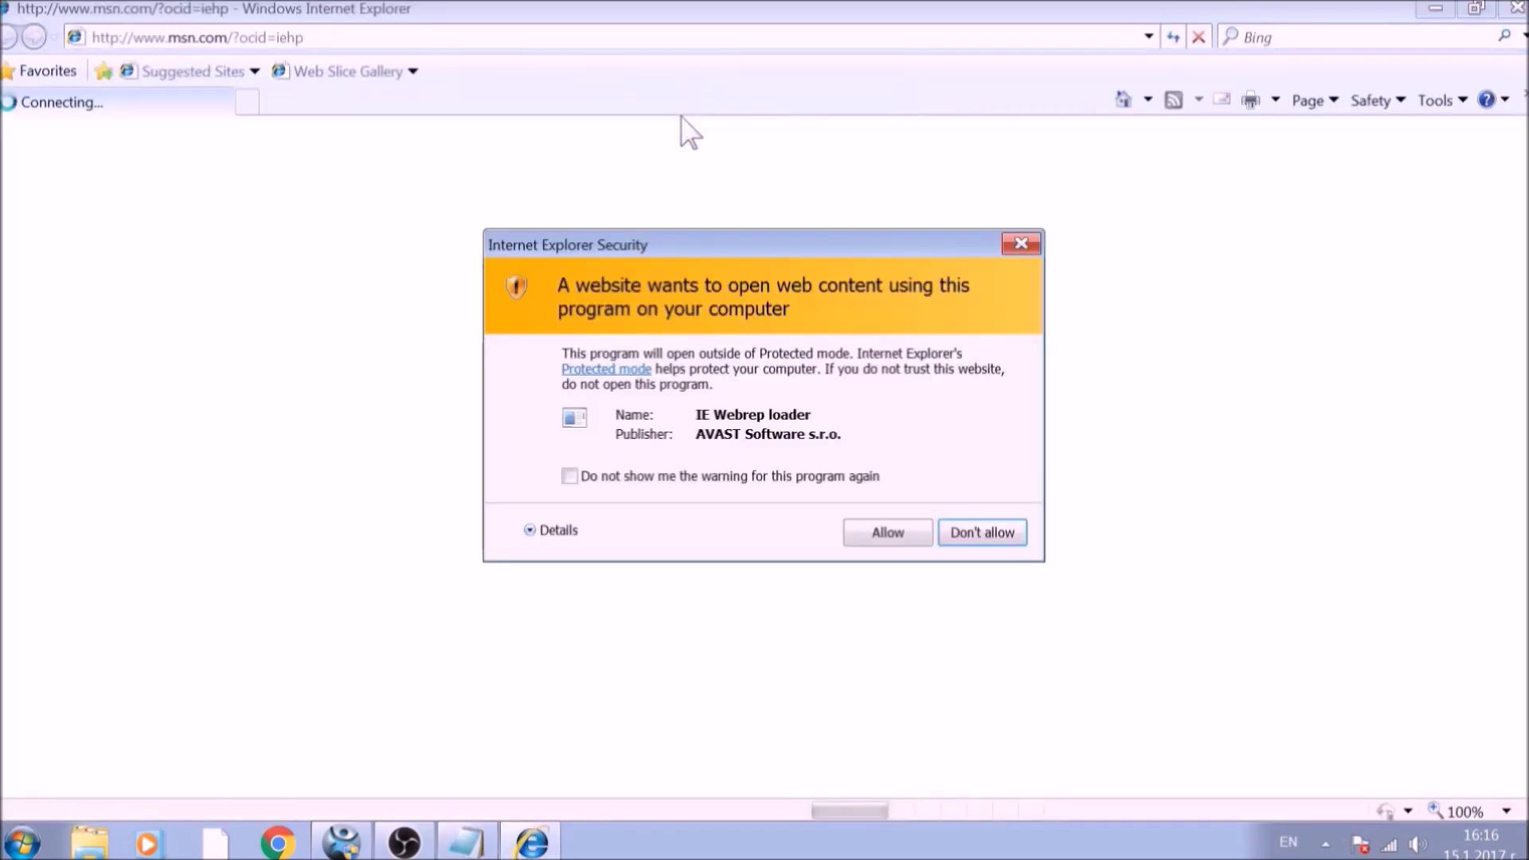
click(1017, 243)
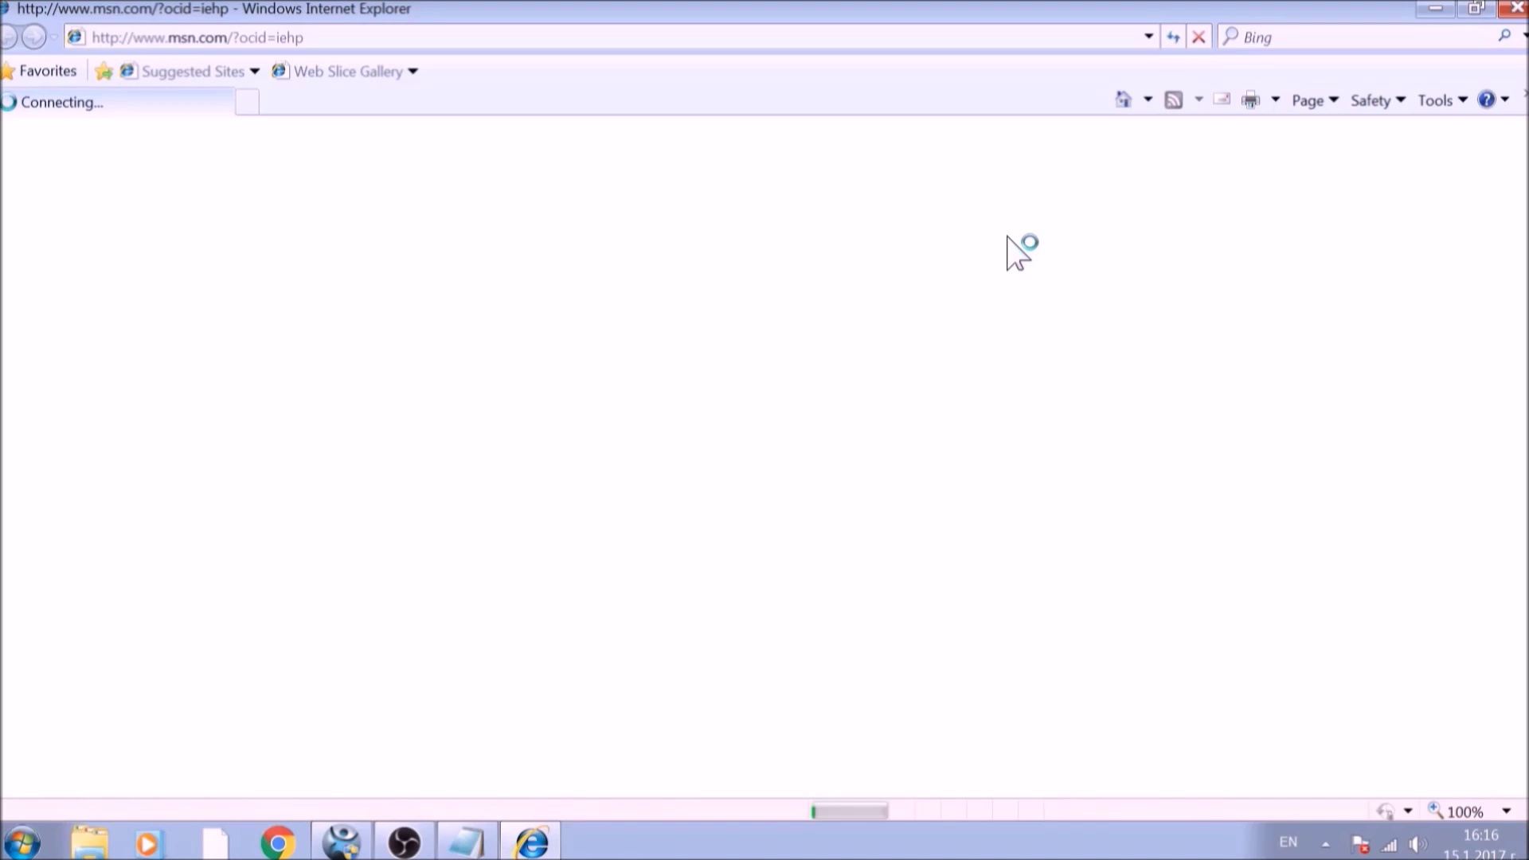
click(1441, 101)
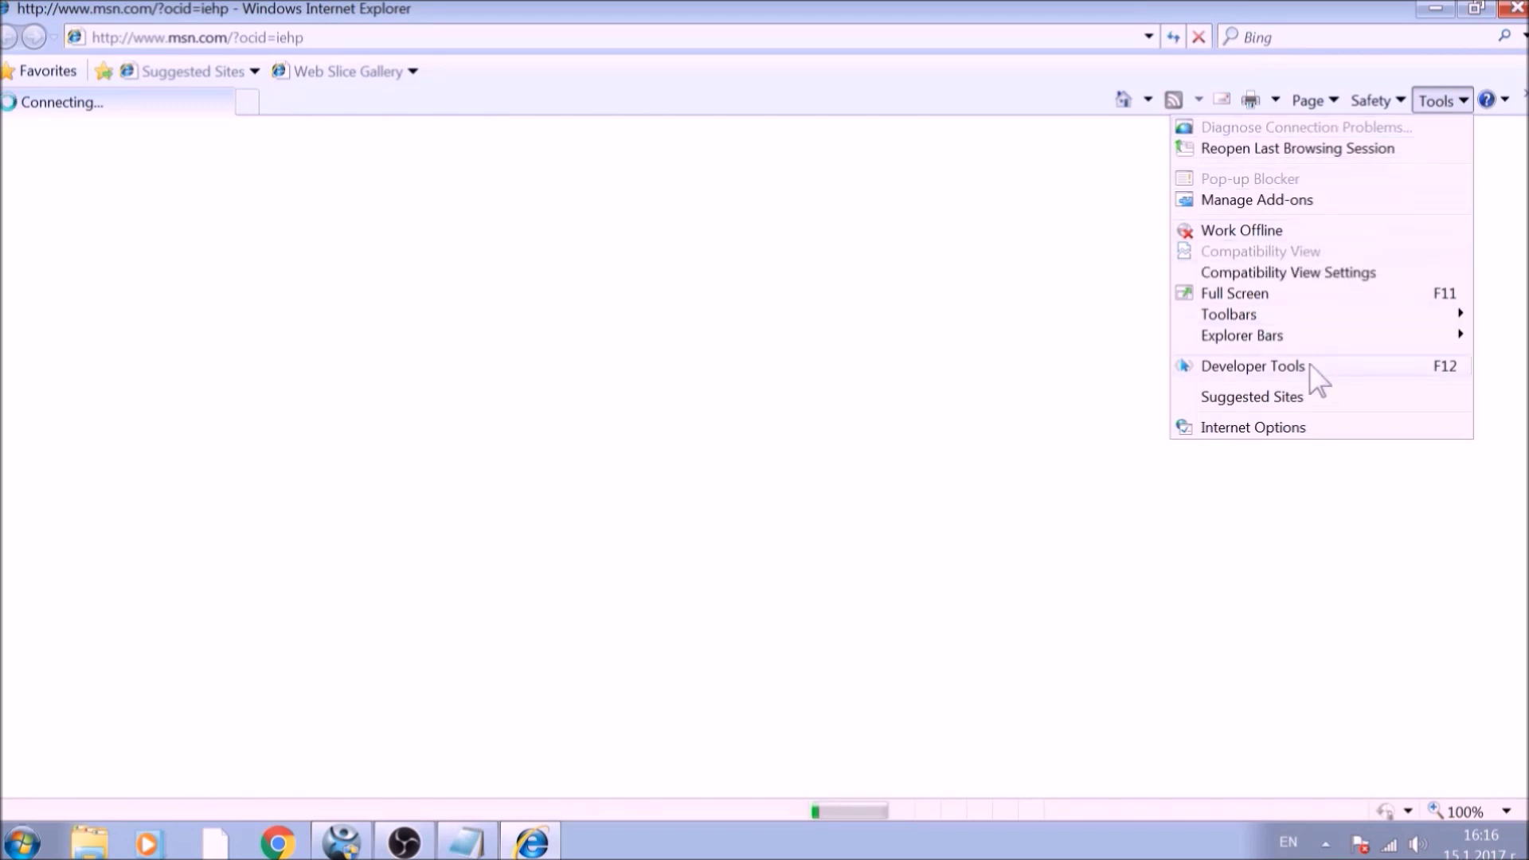
click(1298, 428)
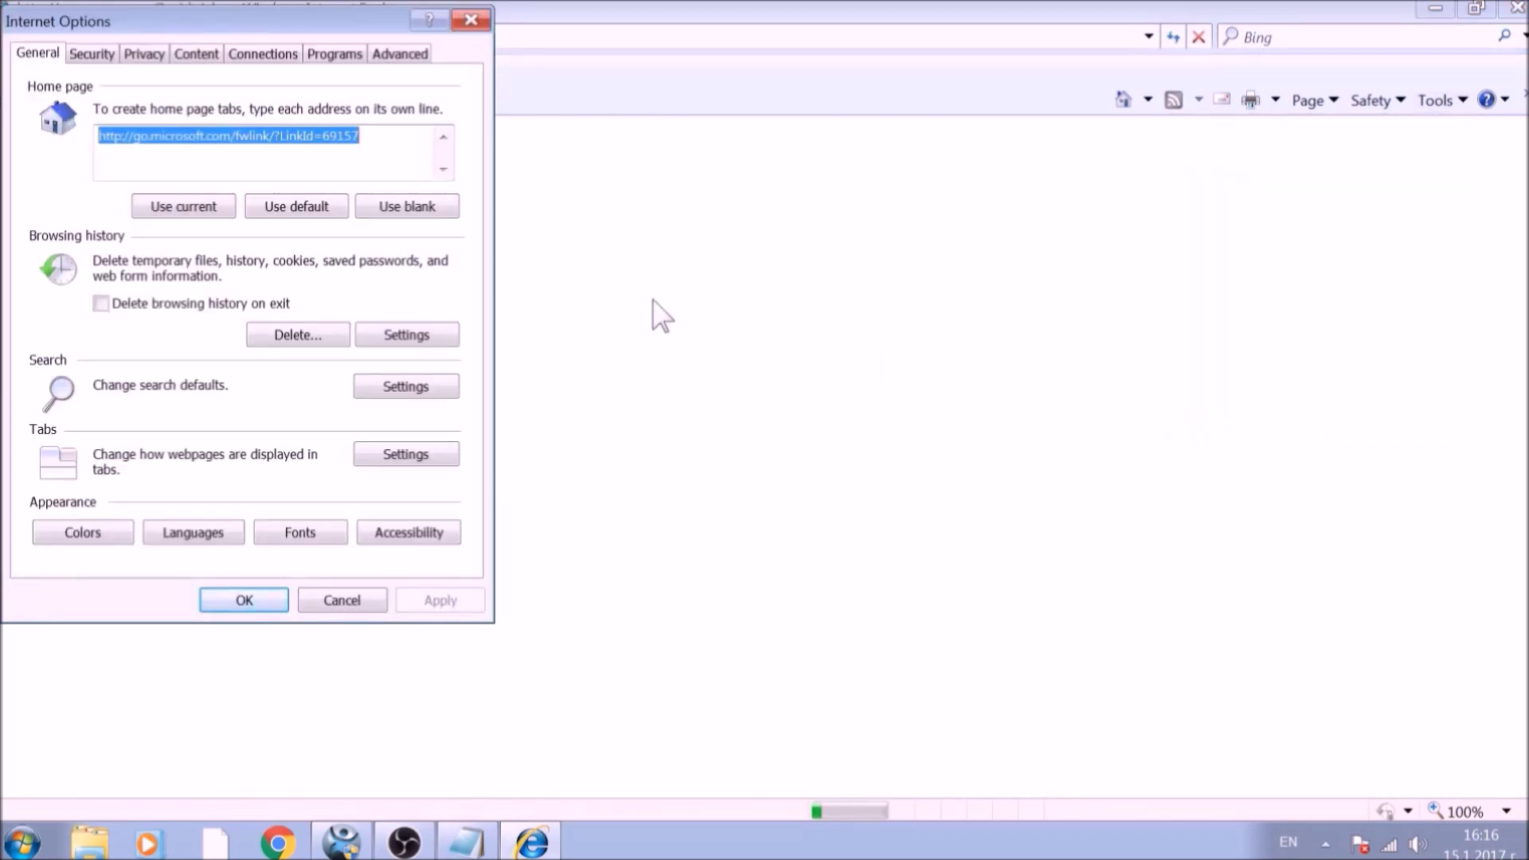
click(420, 213)
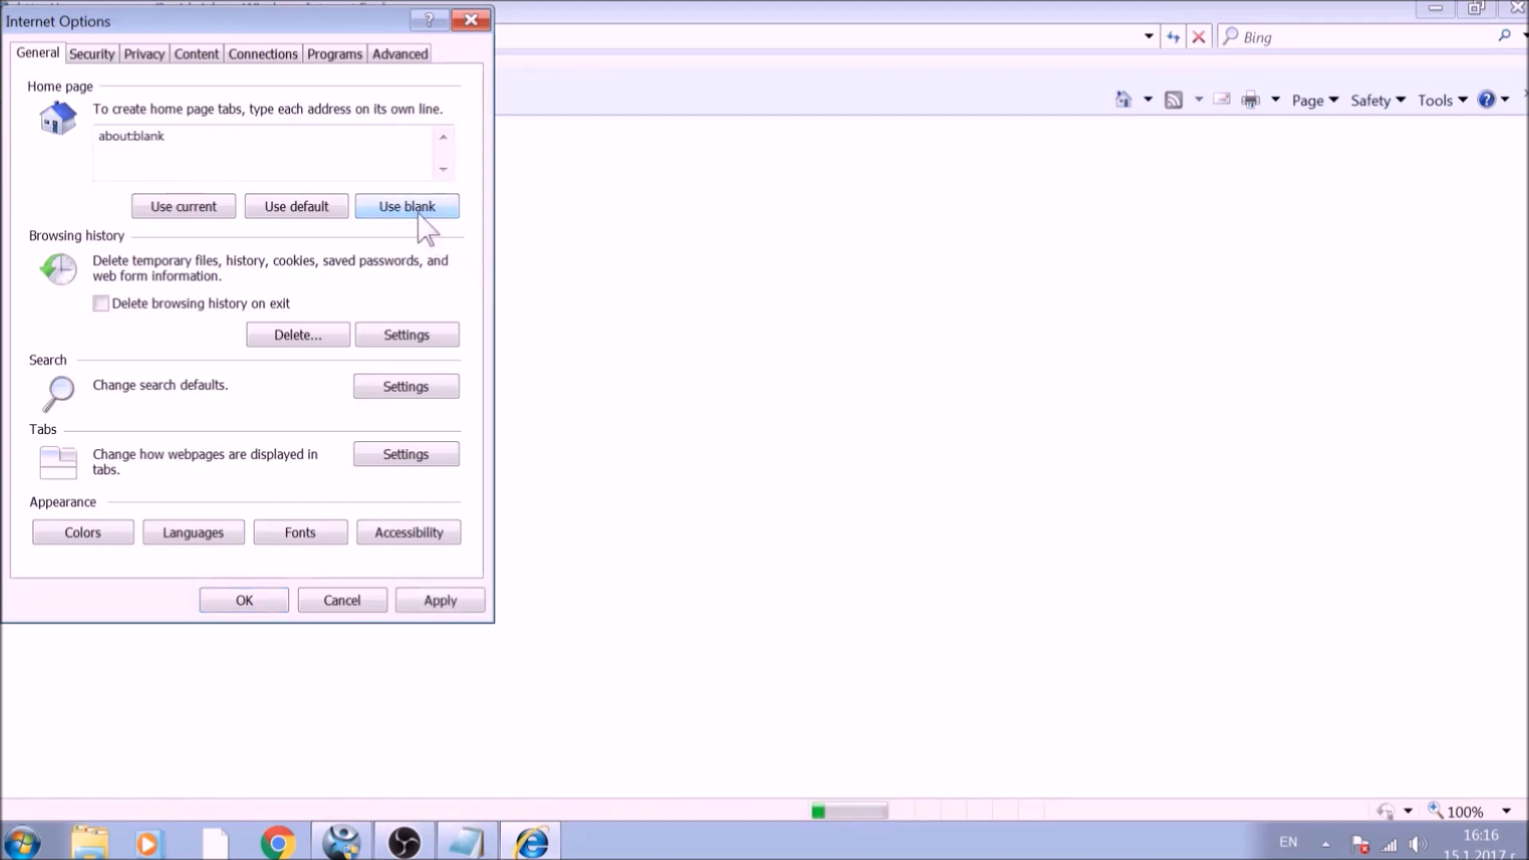
Reset Internet Explorer's settings from the Advanced tab, including Delete personal settings, and close Internet Options.
click(402, 56)
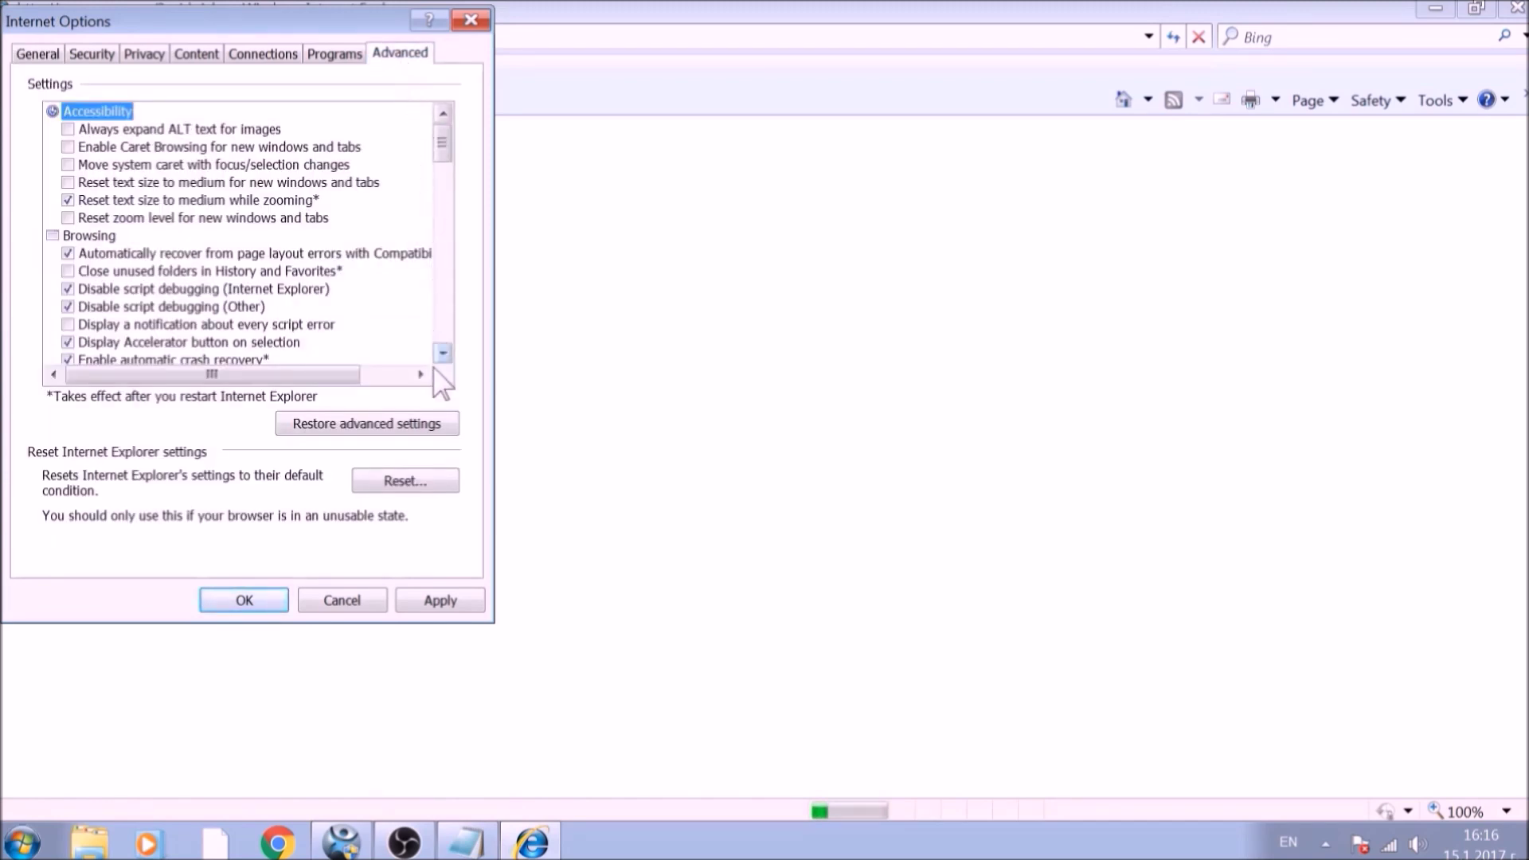
click(446, 487)
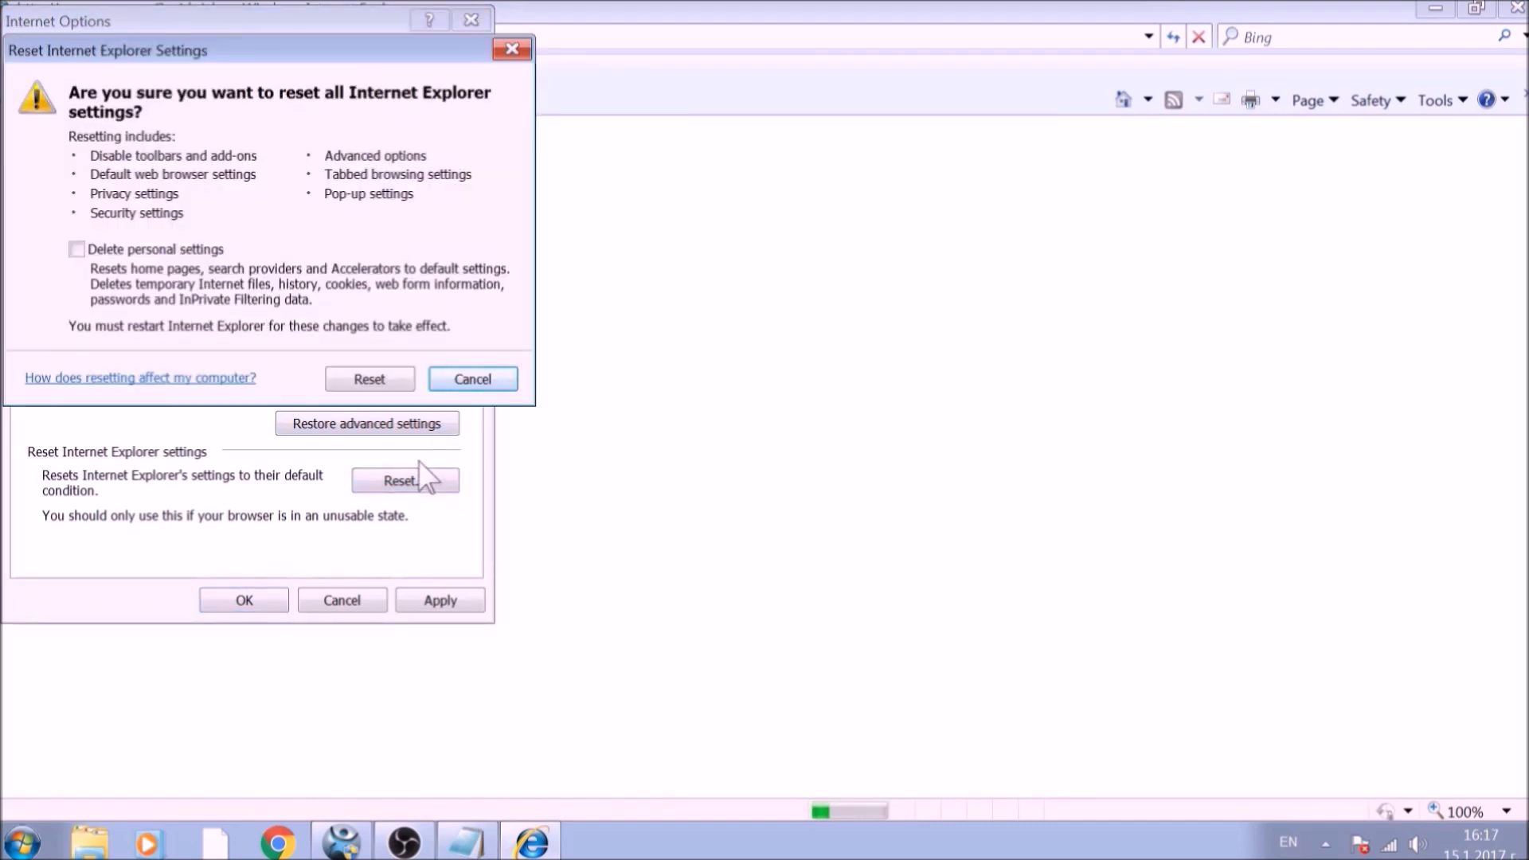
click(163, 253)
click(351, 381)
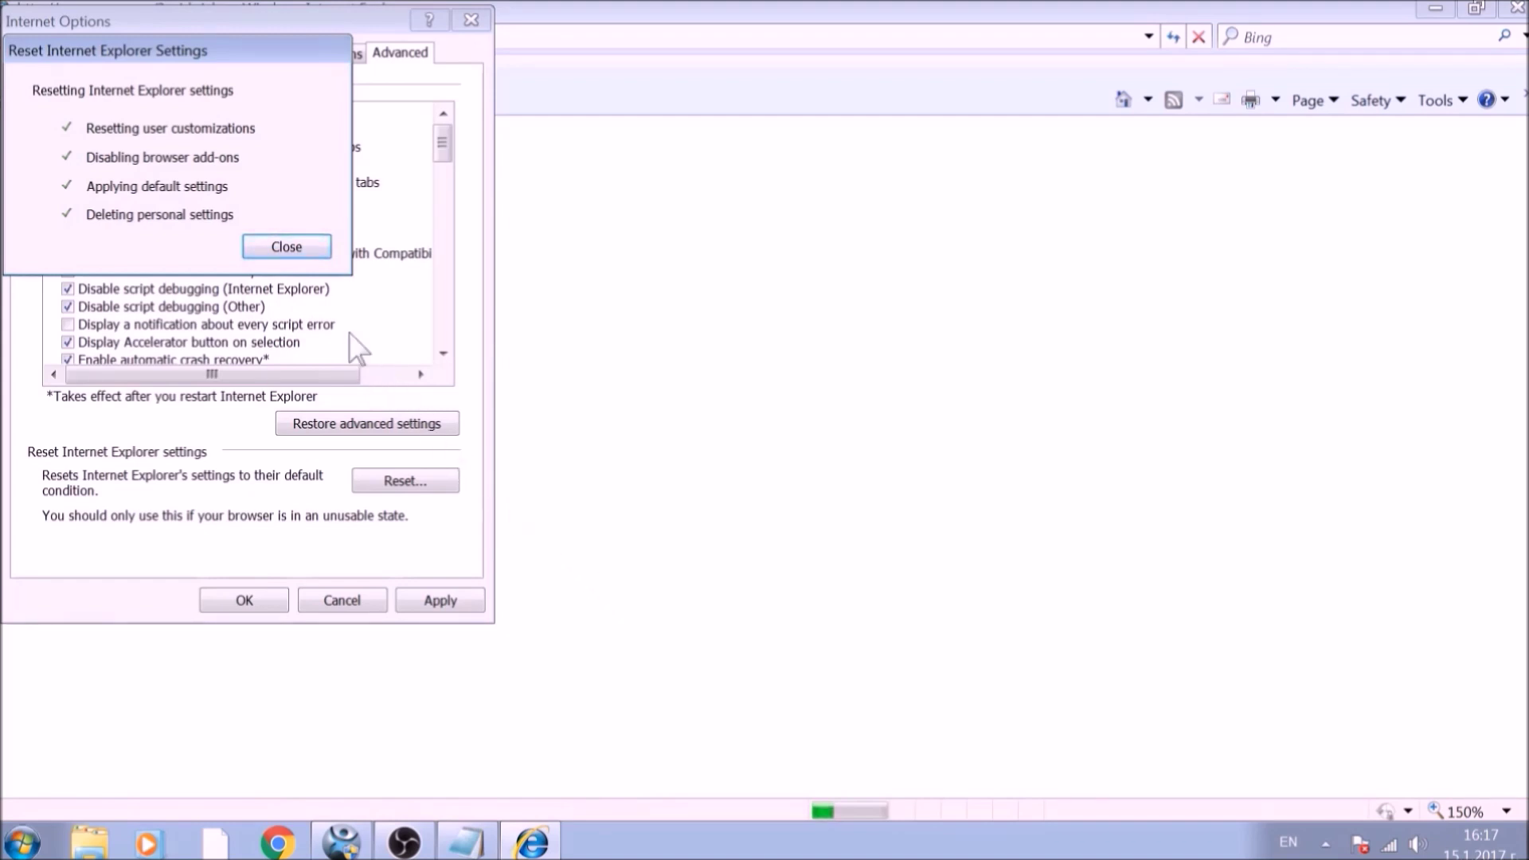
click(311, 246)
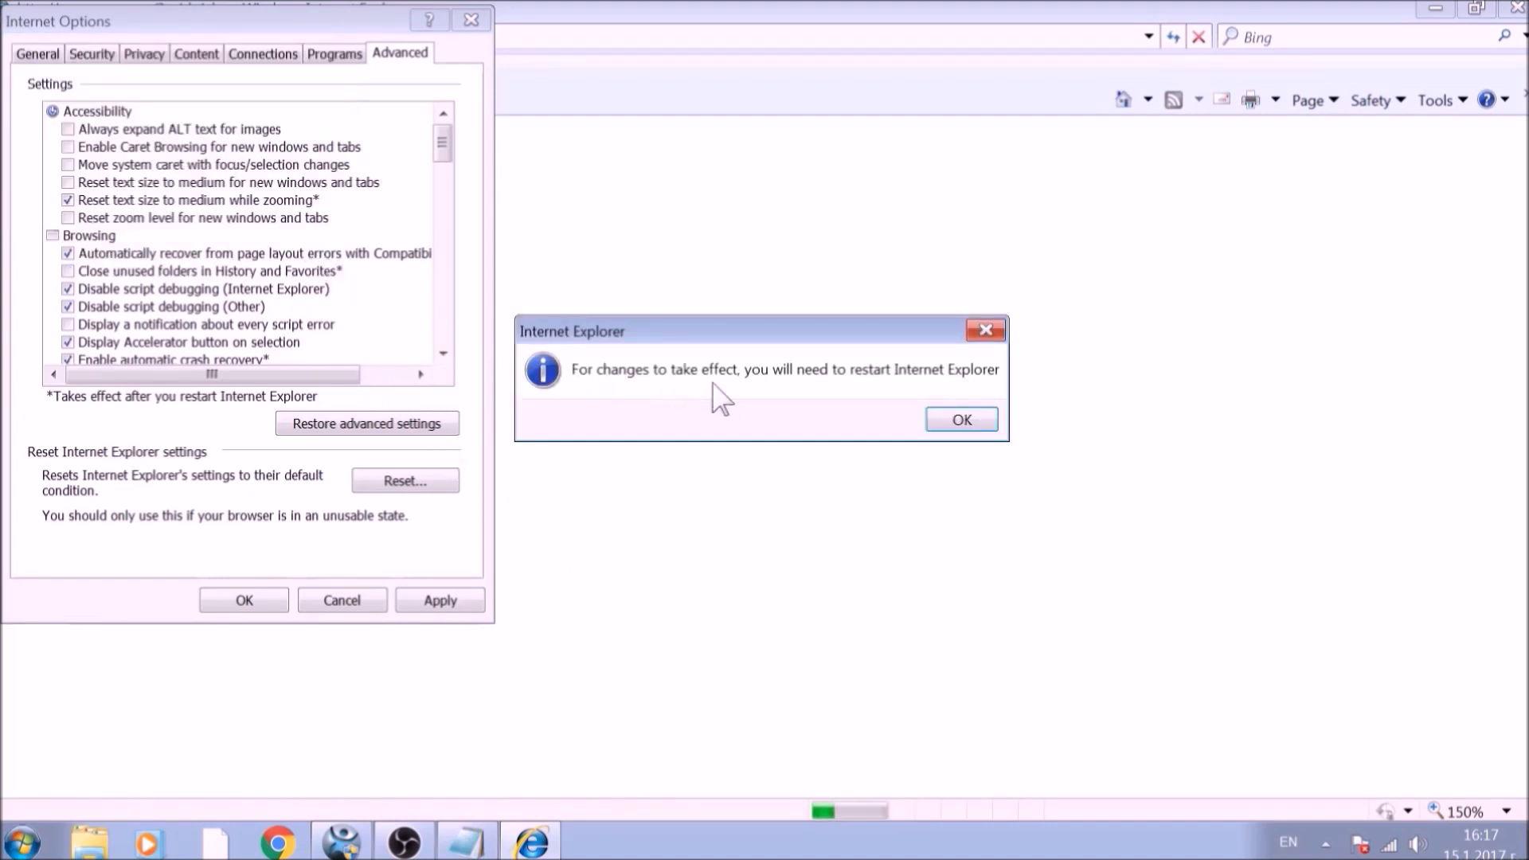
click(960, 419)
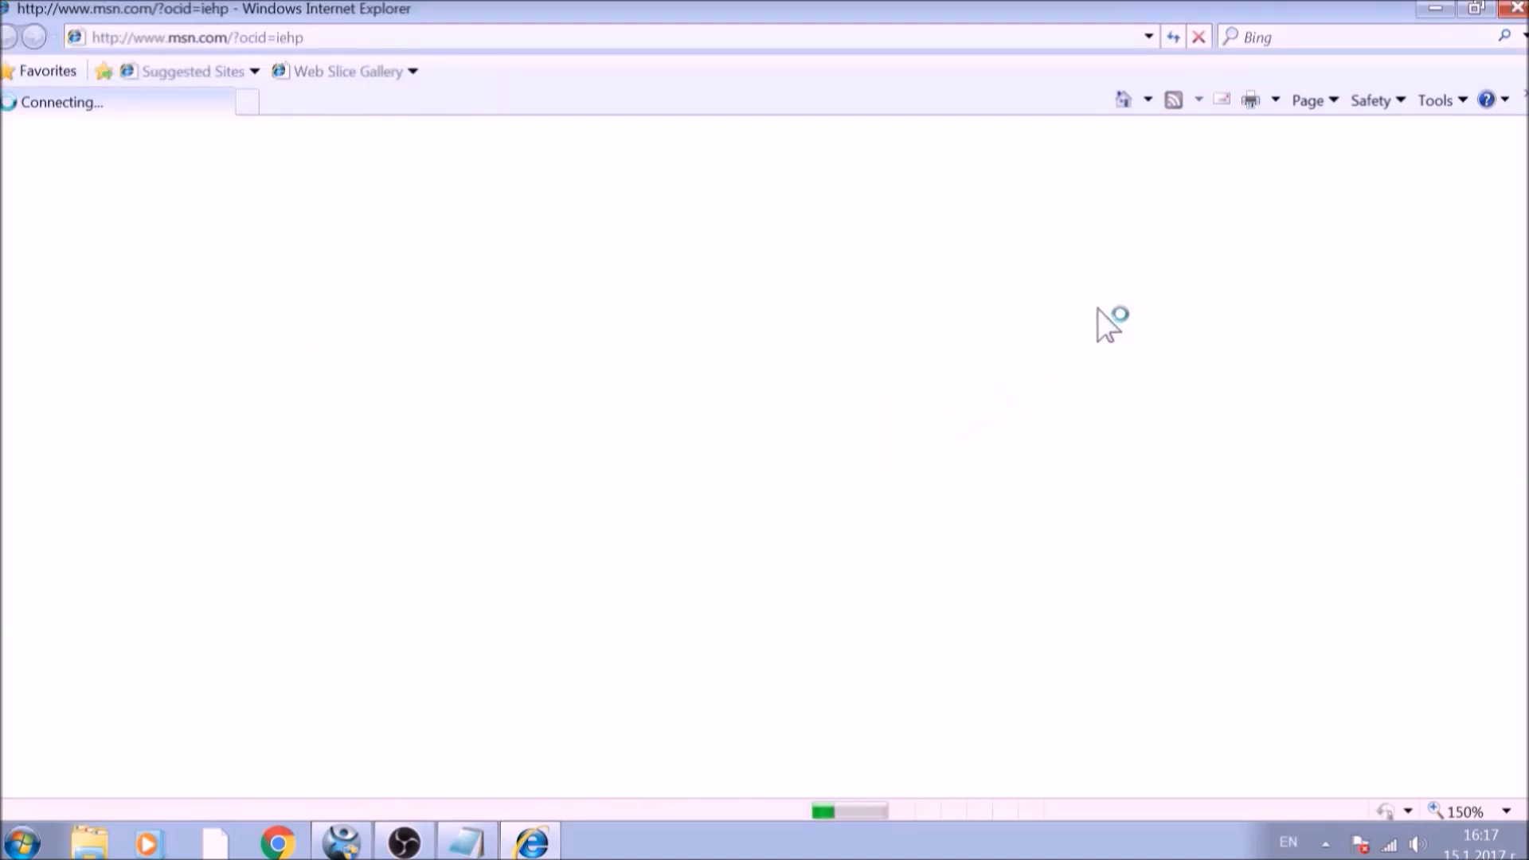
Close Internet Explorer and restore the SpyHunter window from the taskbar.
click(1515, 10)
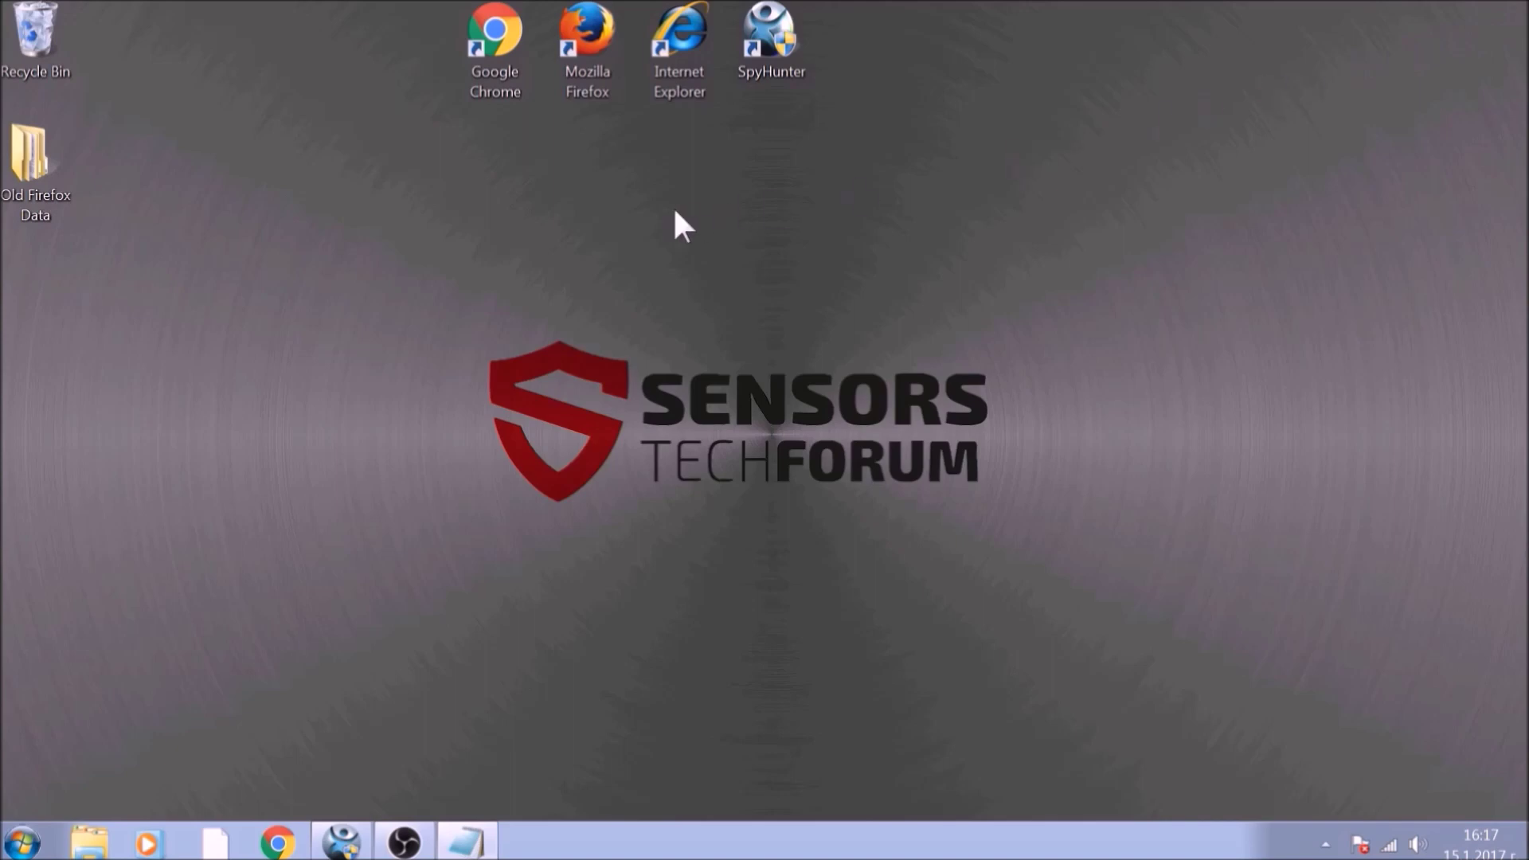
drag(311, 215, 1167, 607)
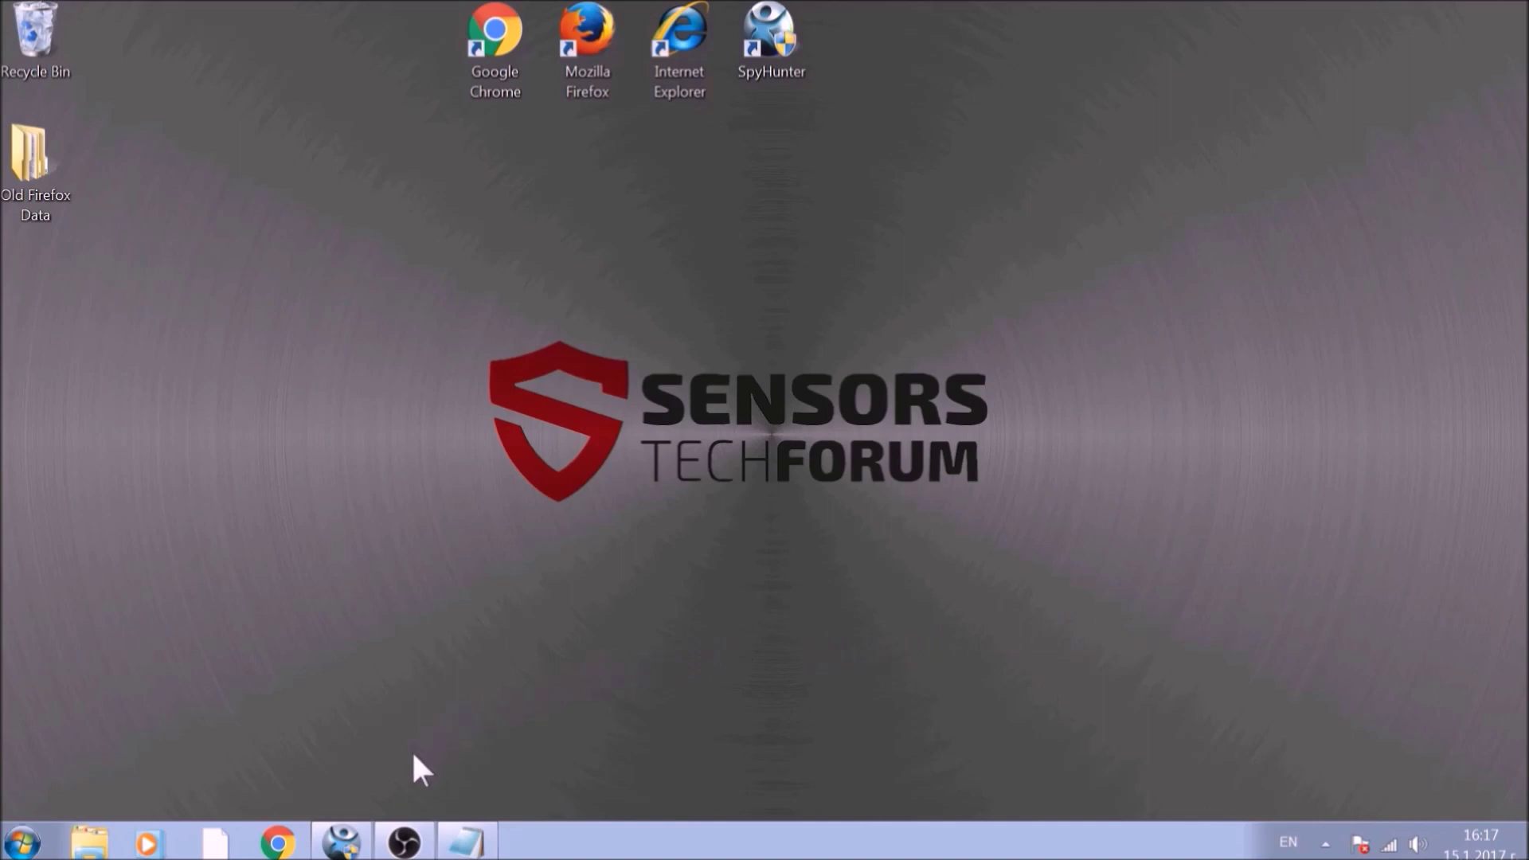
click(357, 842)
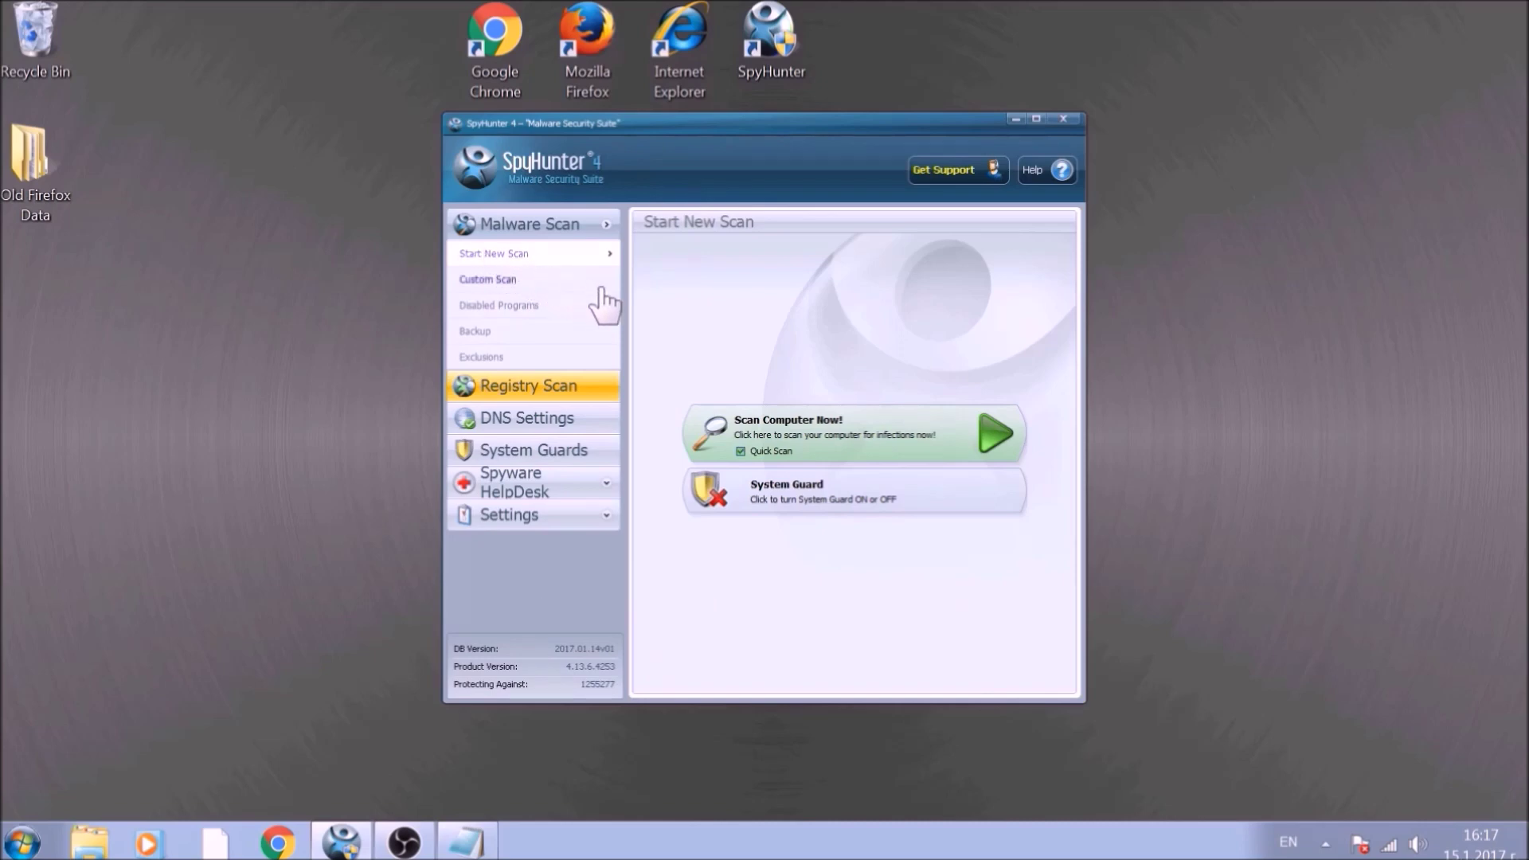
Run a SpyHunter Quick Scan with Scan Computer Now!
click(806, 441)
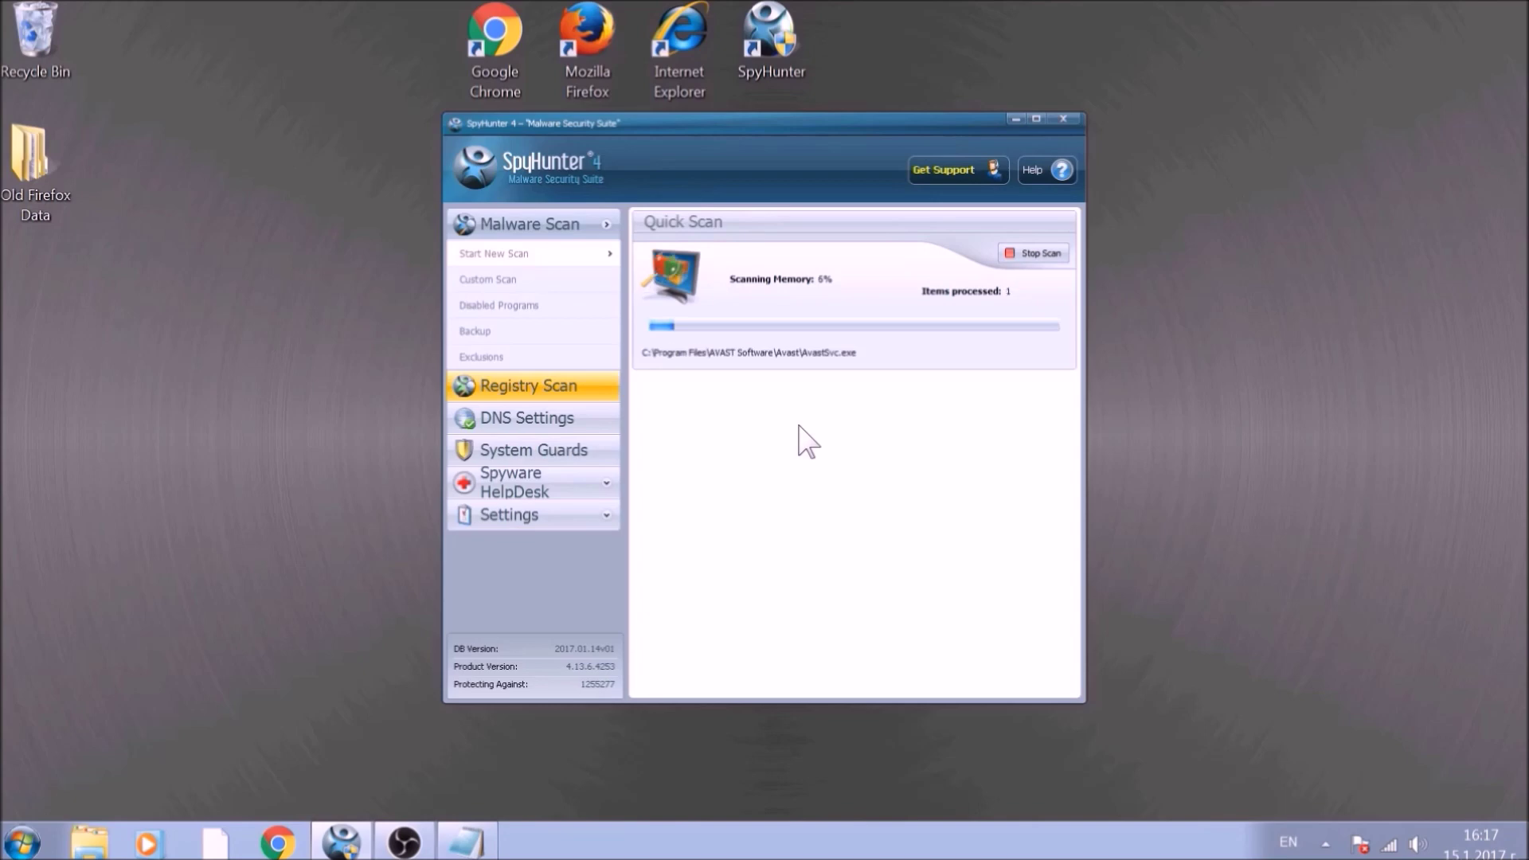